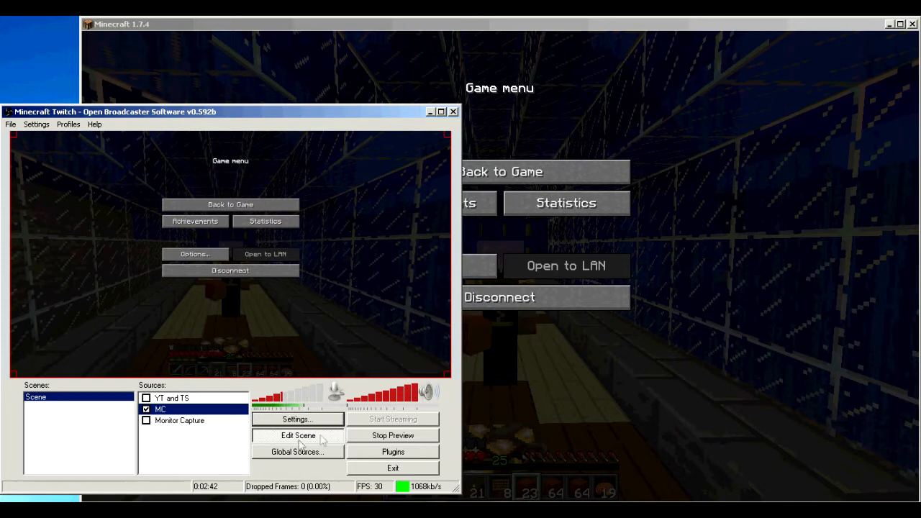
- Stop the stream preview, open the program settings, and move the settings dialog higher on the screen
left_click(368, 437)
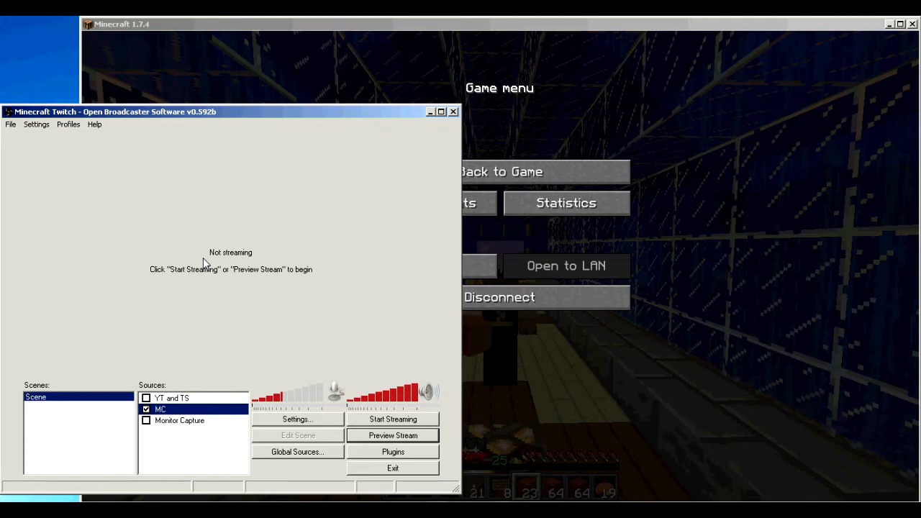
left_click(11, 124)
mouse_move(87, 126)
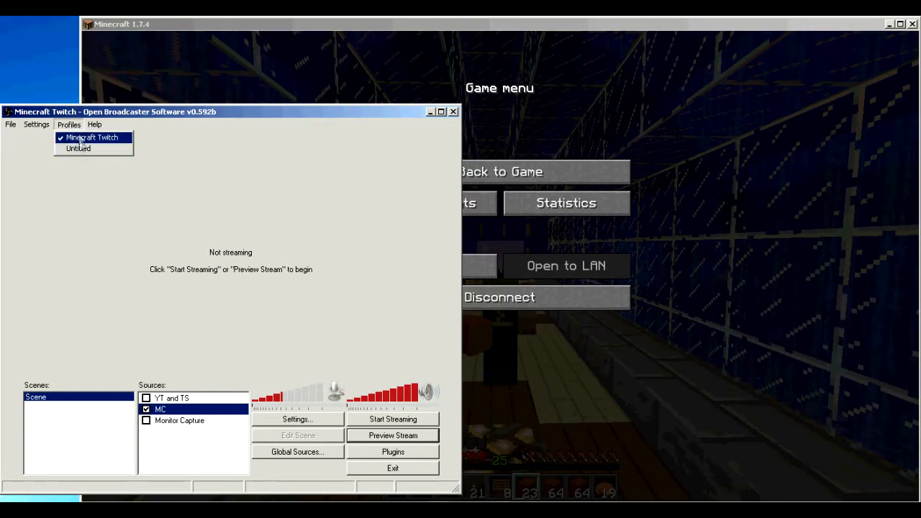
mouse_move(37, 126)
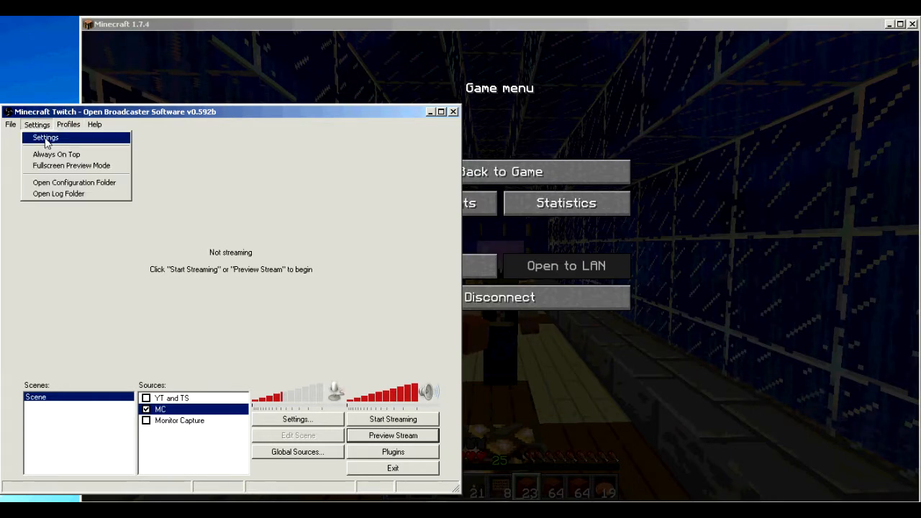
left_click(45, 139)
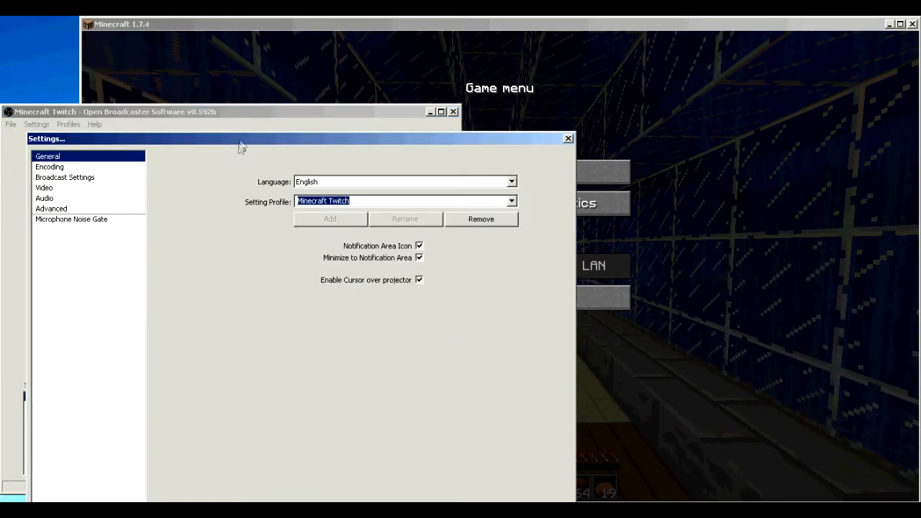
left_click_drag(240, 147, 226, 94)
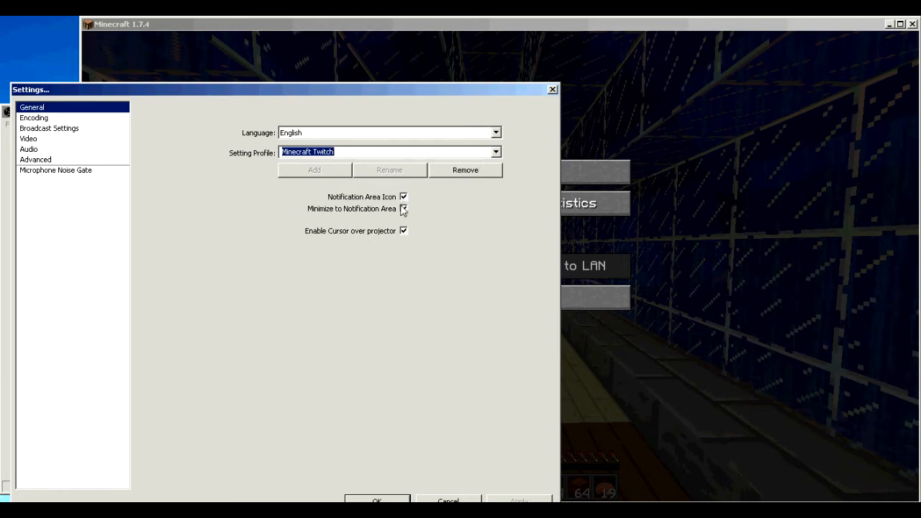
- In the encoding settings, choose AAC as the audio codec
left_click(38, 119)
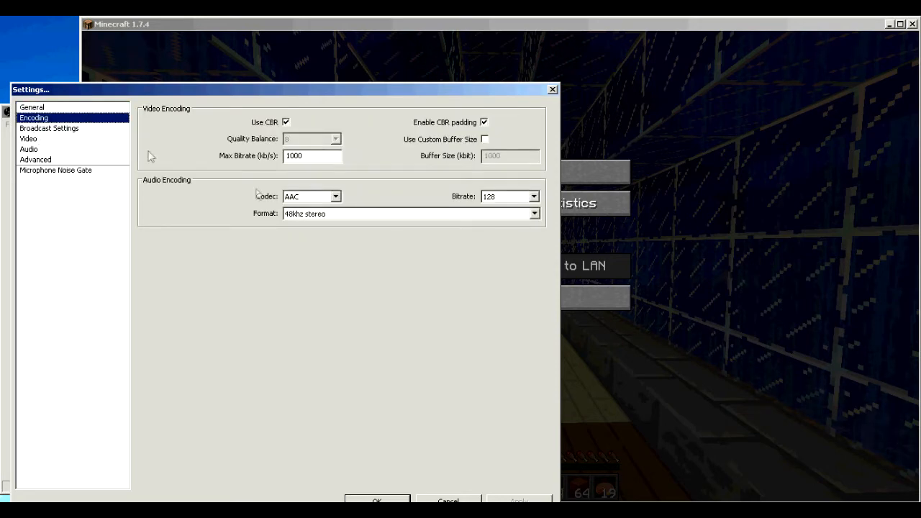
left_click(335, 197)
left_click(313, 217)
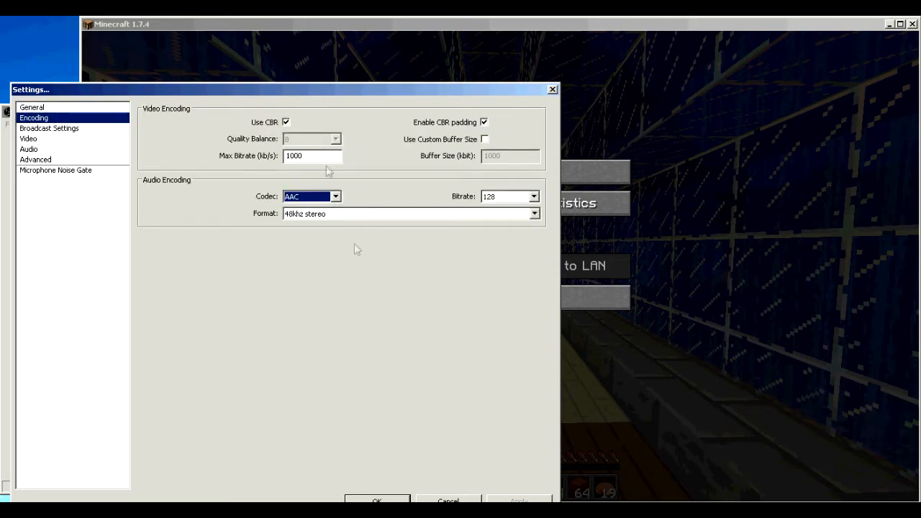
- In the broadcast settings, set the mode to Live Stream
left_click(62, 130)
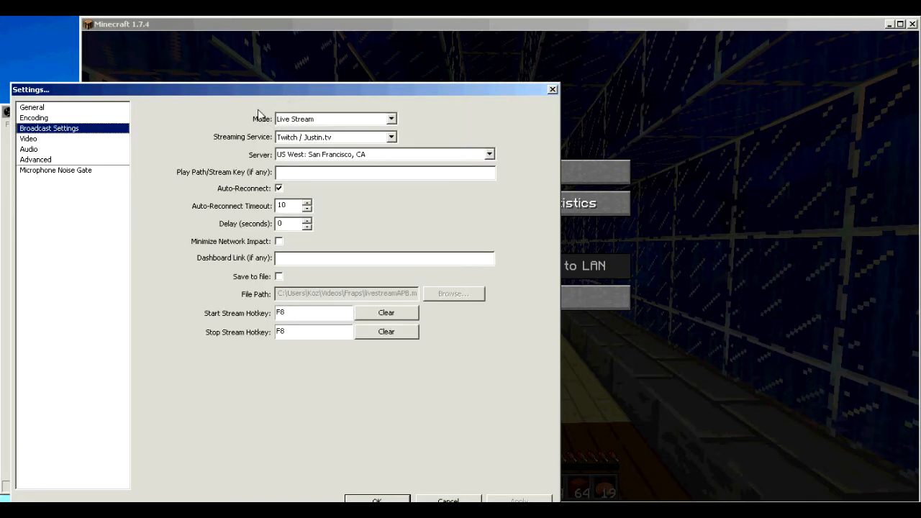
left_click(391, 120)
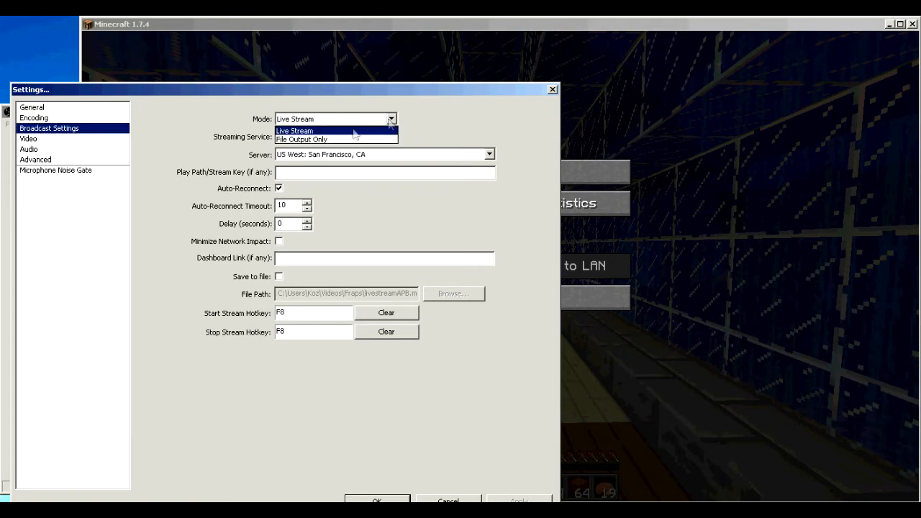
left_click(311, 131)
- Try Youtube as the streaming service with the Primary Youtube ingest server
left_click(301, 141)
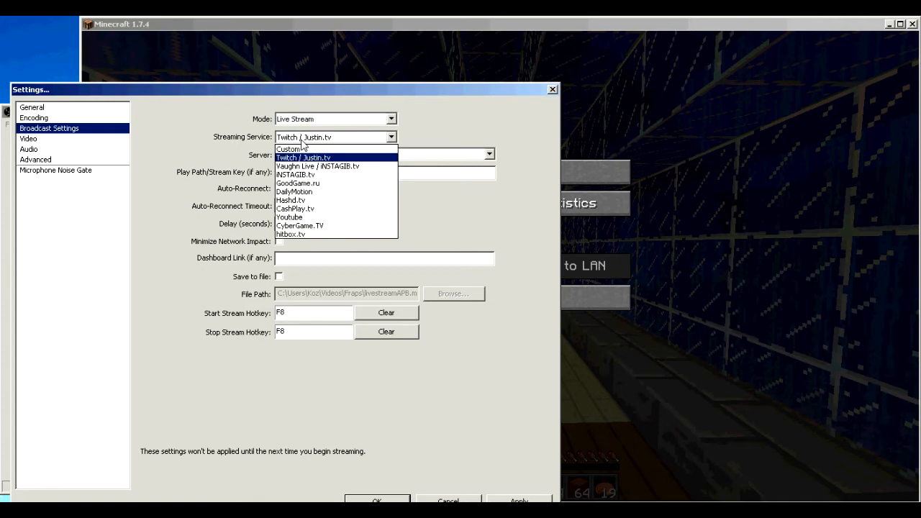
left_click(301, 218)
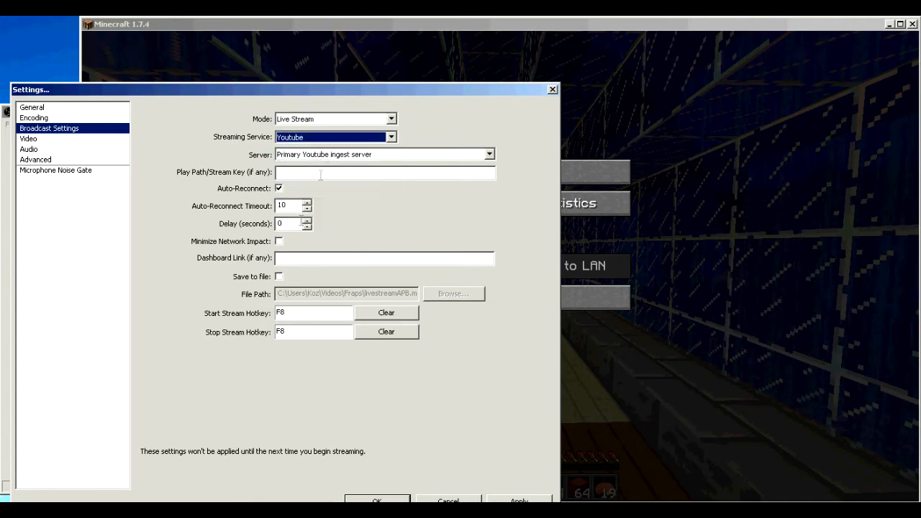
left_click(328, 141)
left_click(330, 141)
left_click(329, 140)
left_click(315, 153)
left_click(318, 138)
left_click(302, 217)
left_click(437, 154)
left_click(406, 153)
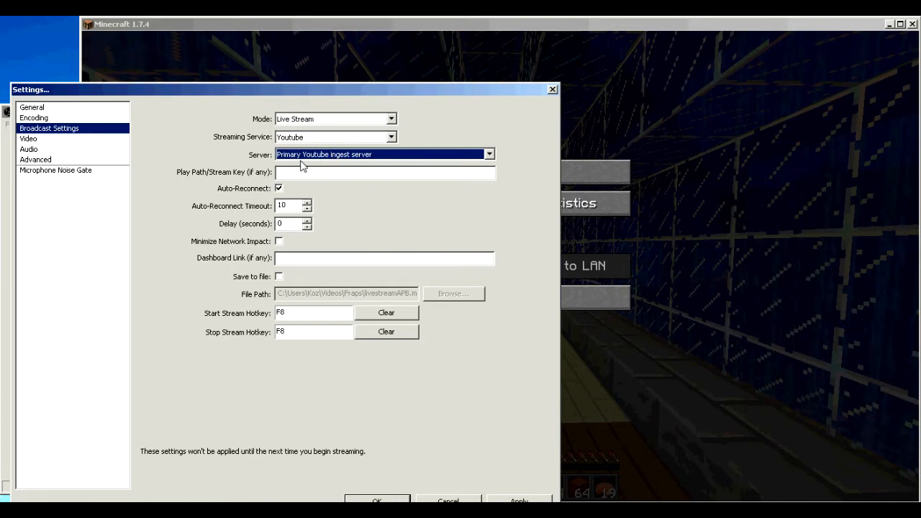
- Set the streaming service to Twitch / Justin.tv and place the cursor in the empty stream key field
left_click(349, 137)
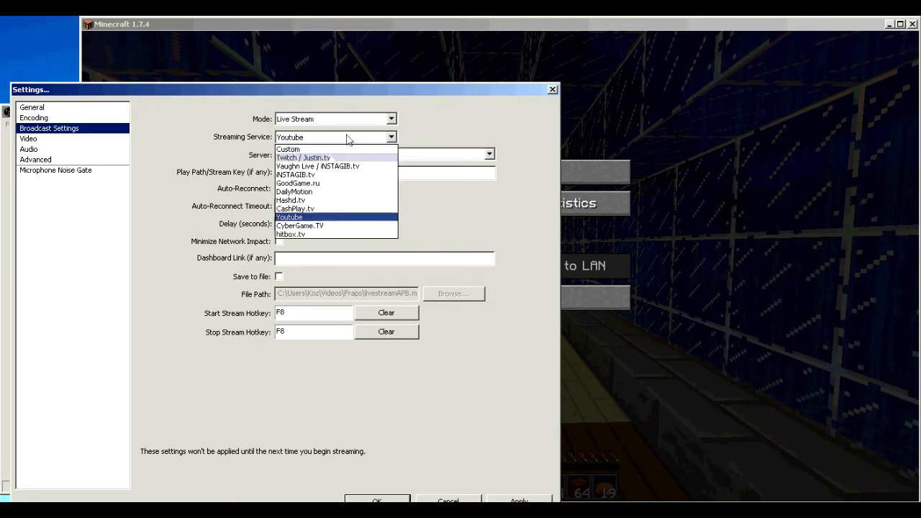
left_click(317, 157)
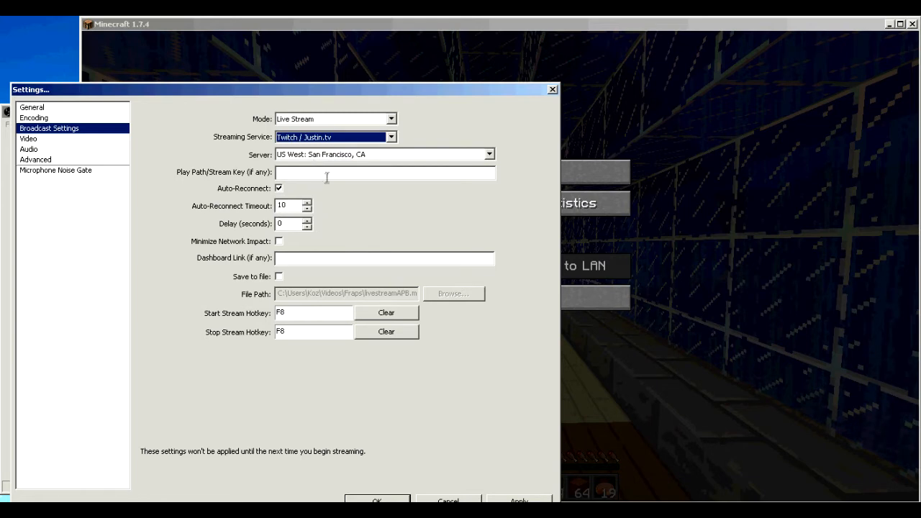
left_click(329, 173)
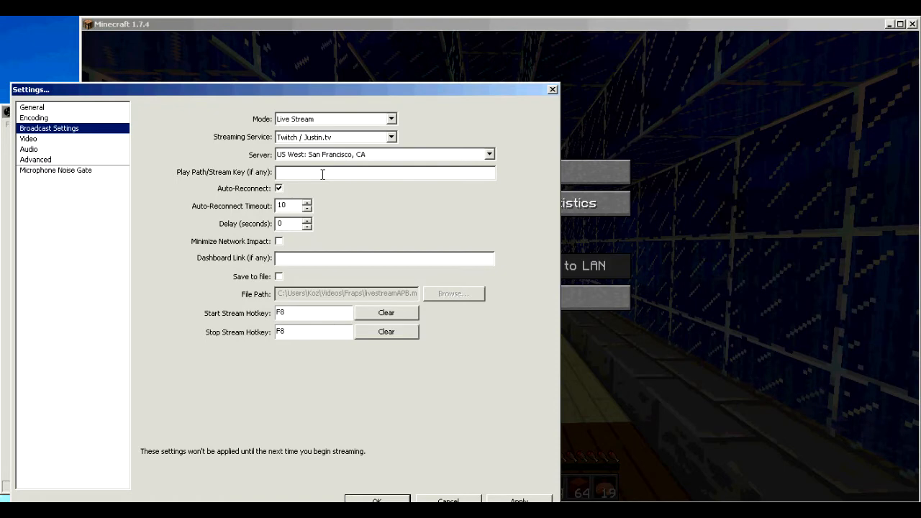
- Try enabling the option to save the stream to a file, inspect its file path, and disable the option again
left_click(278, 278)
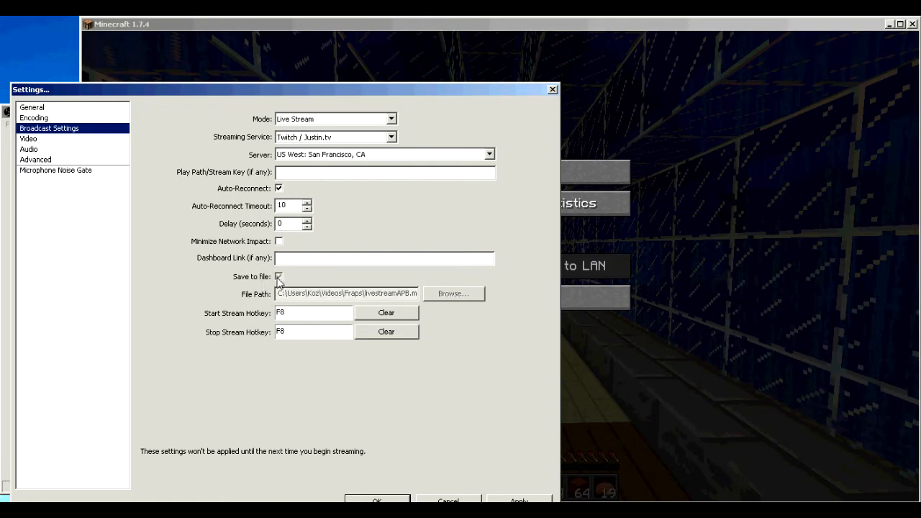
left_click_drag(382, 292, 256, 304)
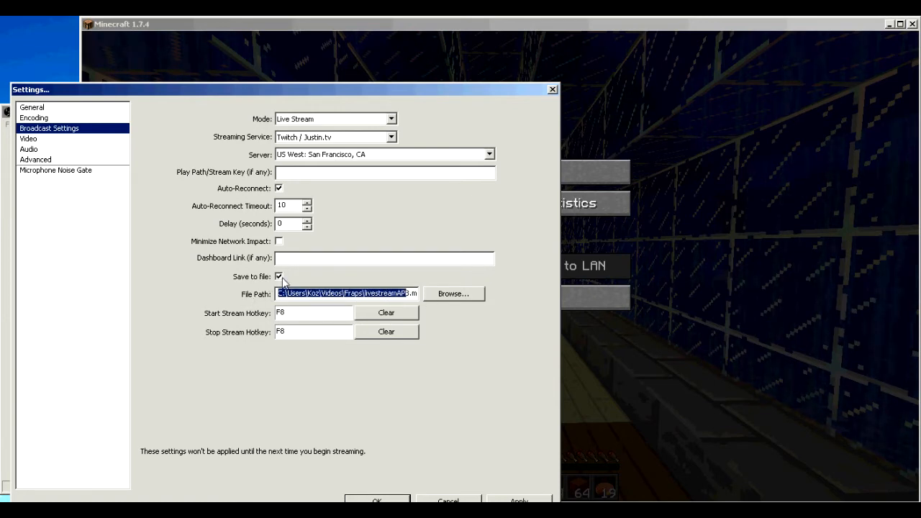
left_click(279, 277)
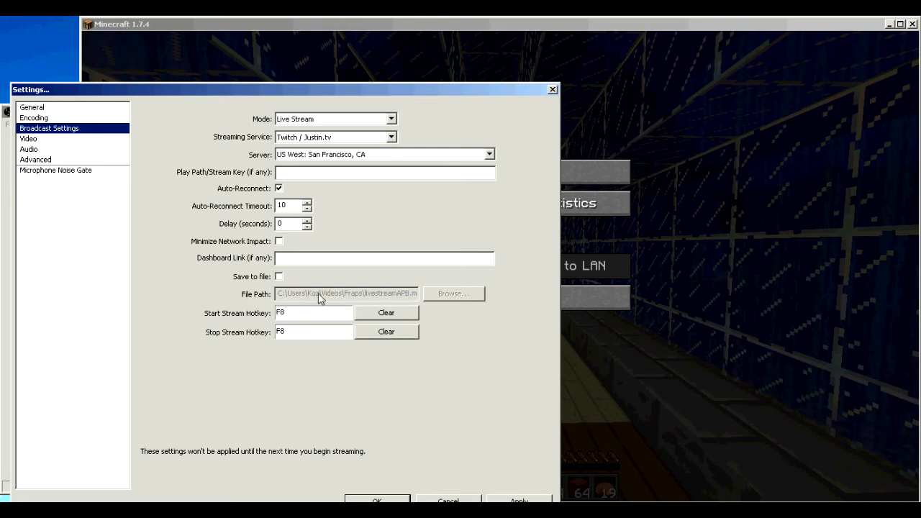
- Apply the broadcast changes, keep the AMD Radeon HD 7800 Series video adapter, and review the resolution downscale options
left_click(28, 140)
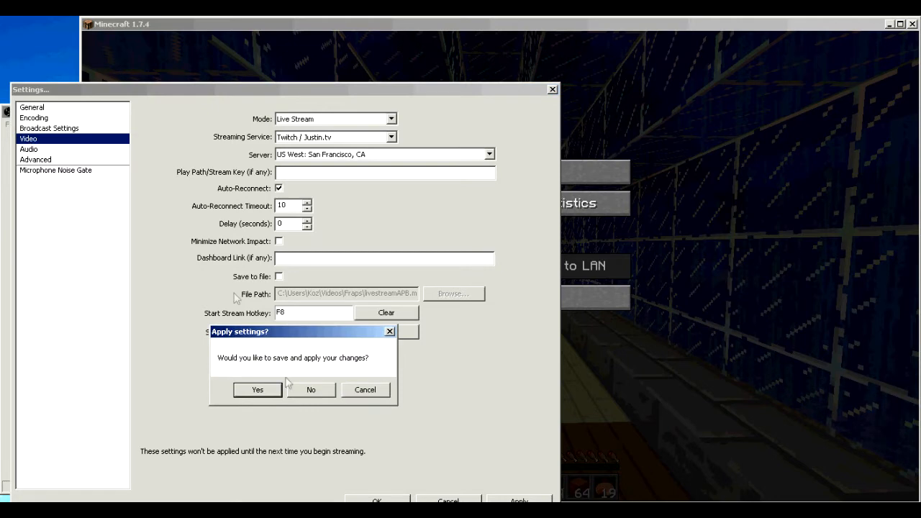
left_click(259, 389)
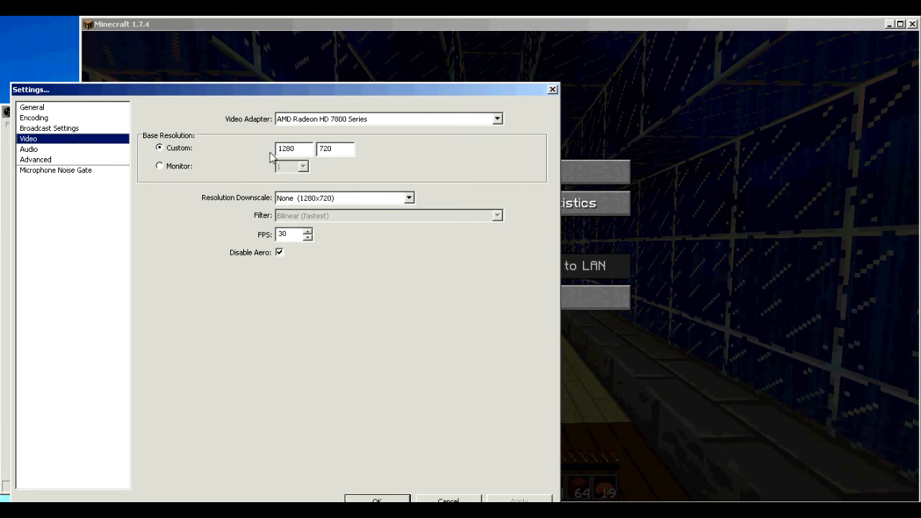
left_click(494, 119)
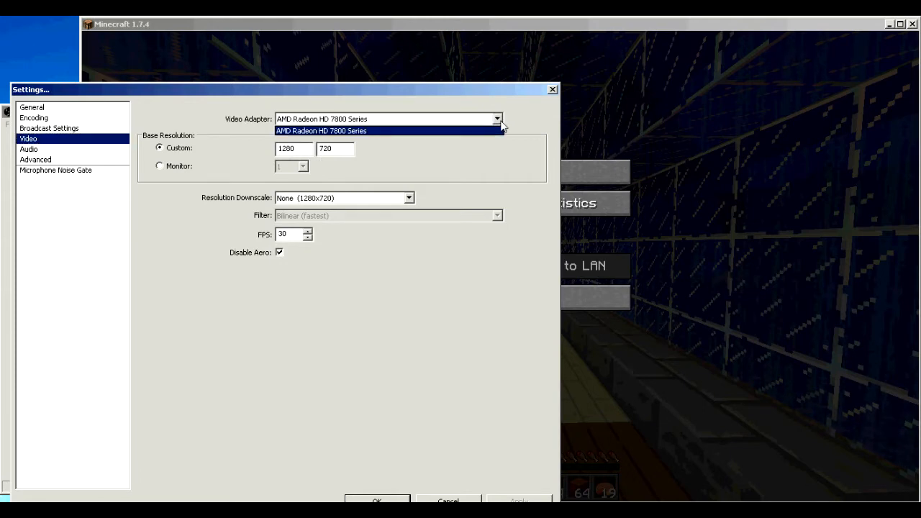
left_click(498, 126)
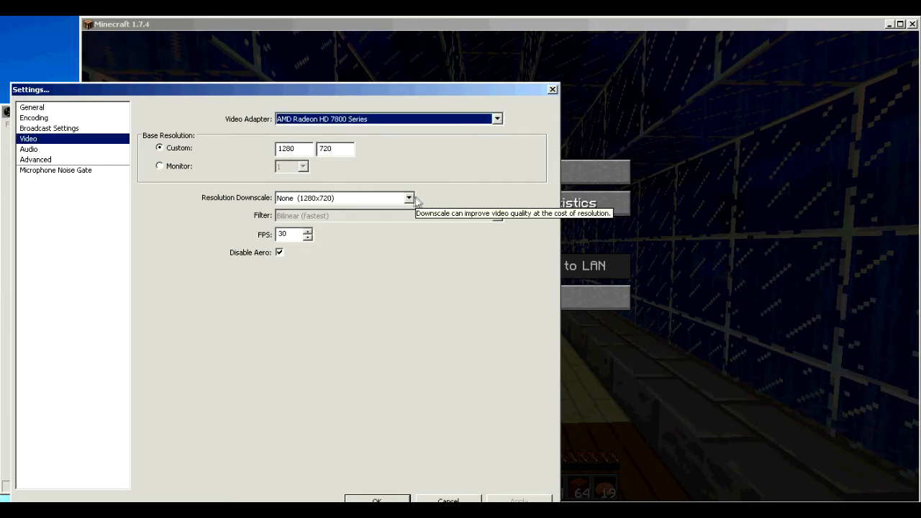
left_click(385, 199)
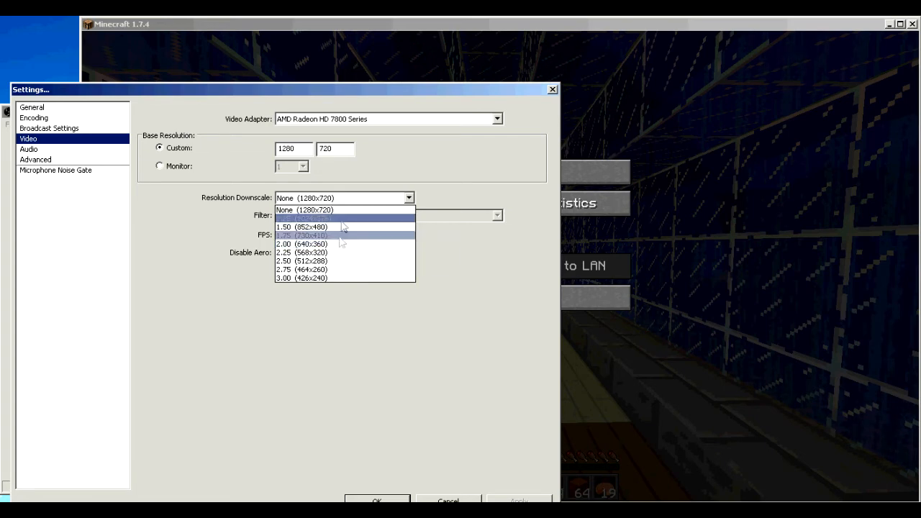
left_click(507, 170)
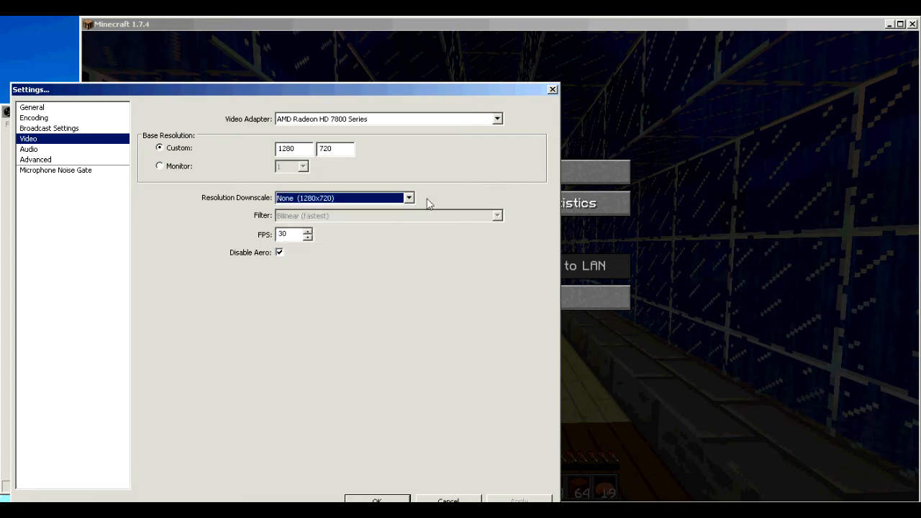
- Check the audio settings, choose the main x264 encoding profile in the advanced settings, and review the CPU preset options
left_click(36, 151)
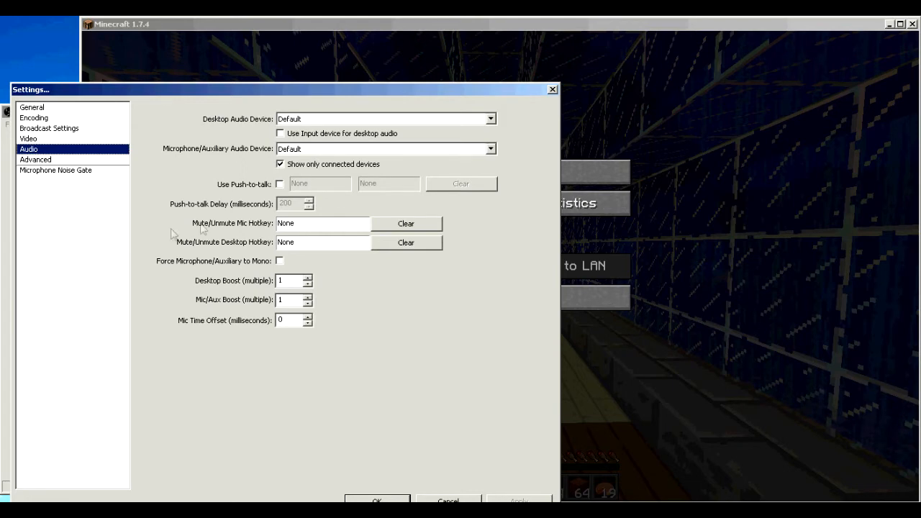
left_click(36, 160)
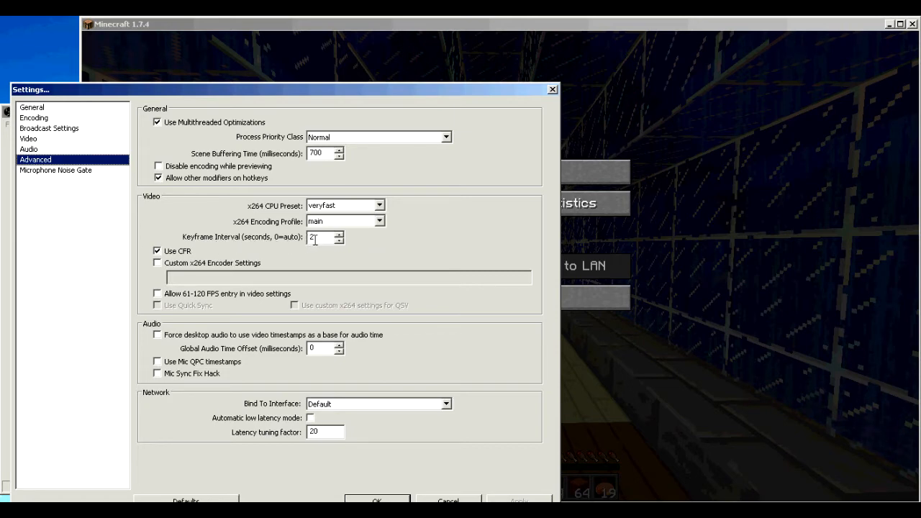
left_click(378, 223)
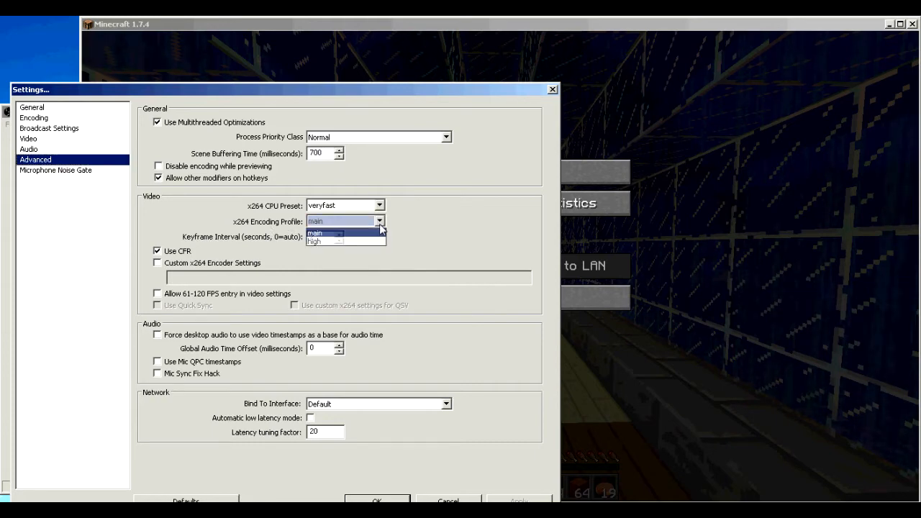
left_click(379, 221)
left_click(346, 224)
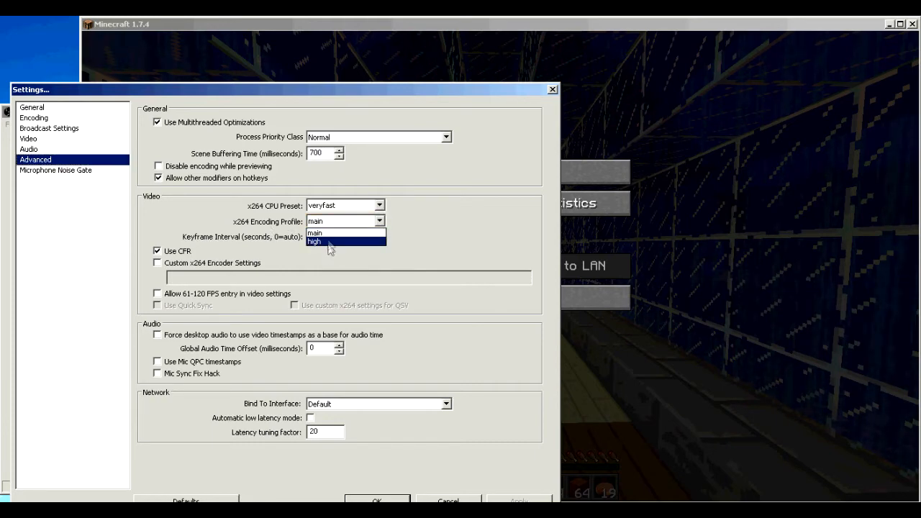
left_click(321, 236)
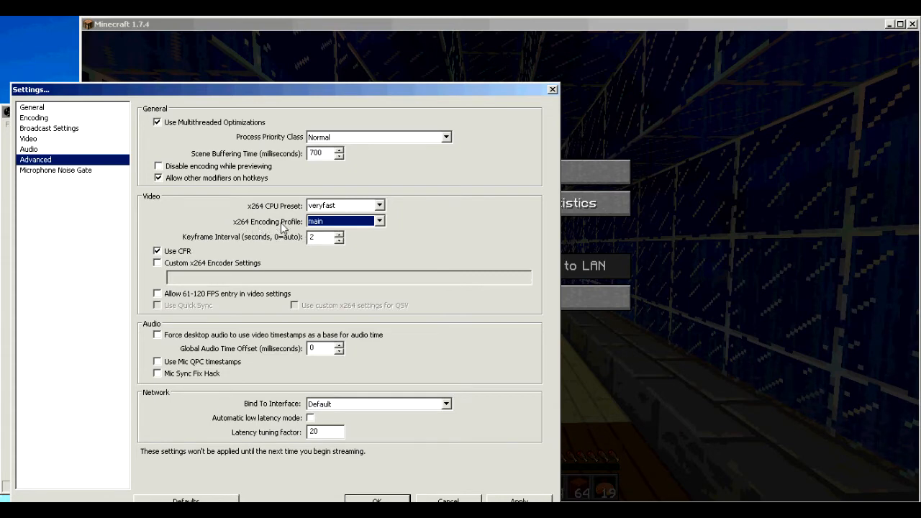
left_click(379, 207)
left_click(380, 208)
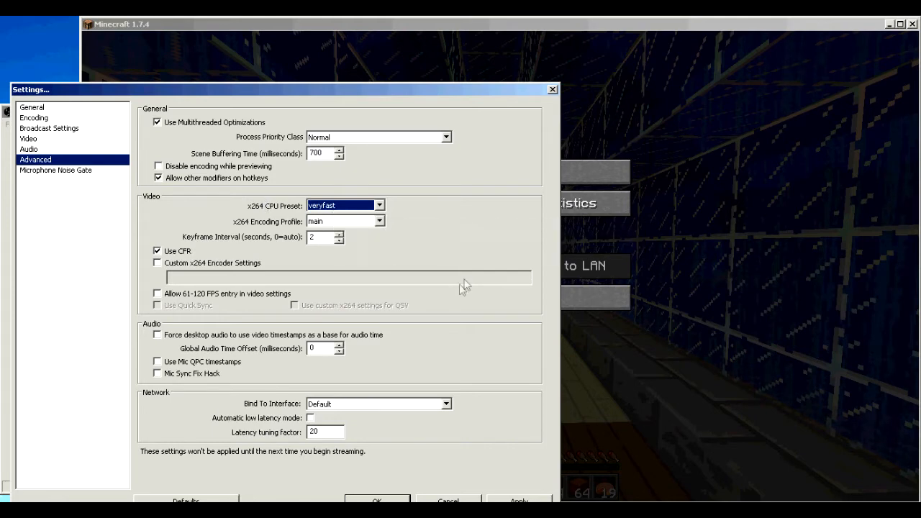
- Apply the advanced settings changes, view the microphone noise gate options, and close the settings dialog
left_click(75, 170)
left_click(258, 389)
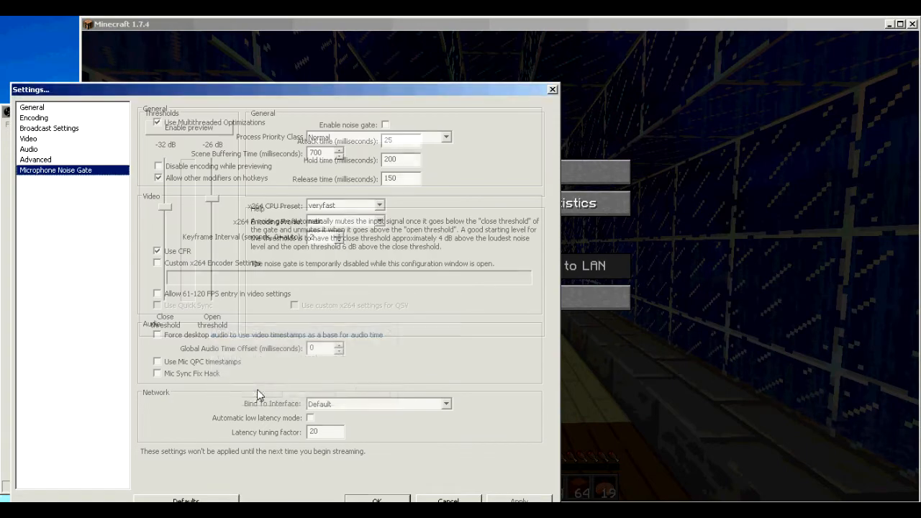
left_click(396, 501)
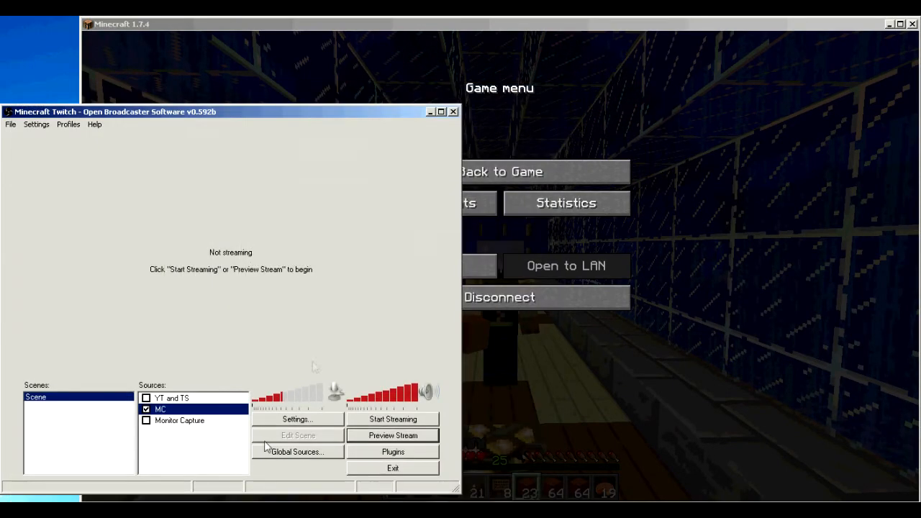
- Turn off the MC source and look through the source types that can be added to the scene
right_click(165, 424)
left_click(142, 455)
right_click(171, 442)
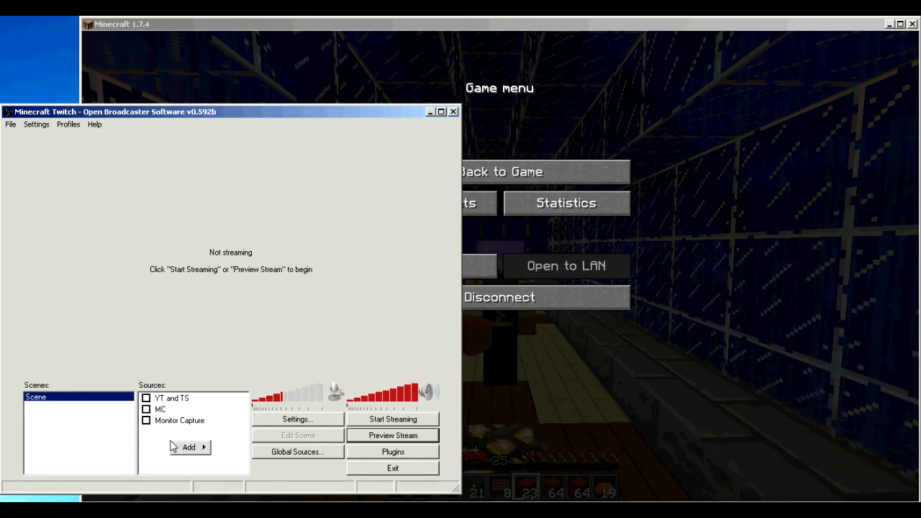
mouse_move(192, 449)
mouse_move(295, 493)
left_click(180, 477)
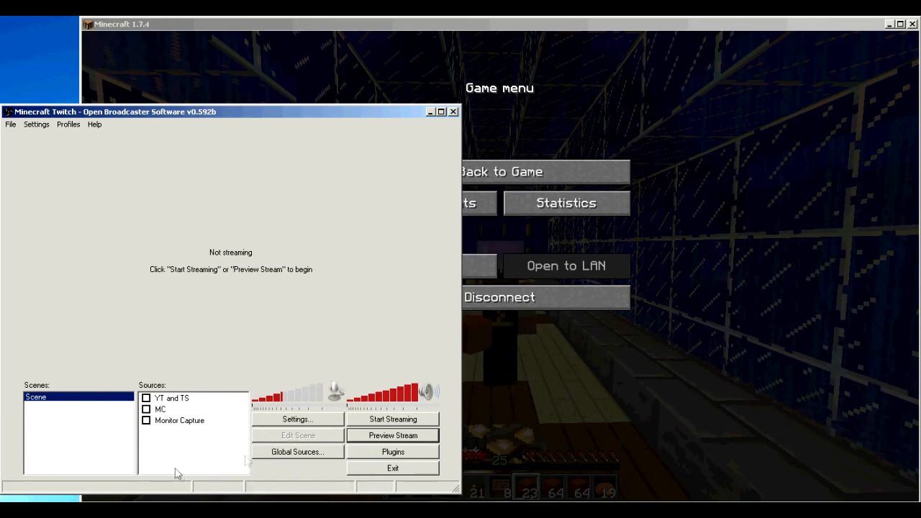
left_click(288, 454)
left_click_drag(317, 250, 265, 135)
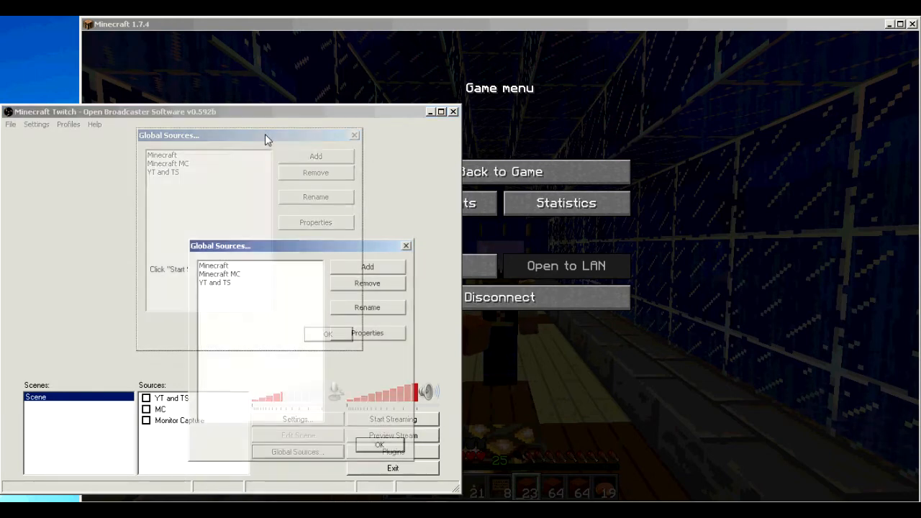
left_click(354, 136)
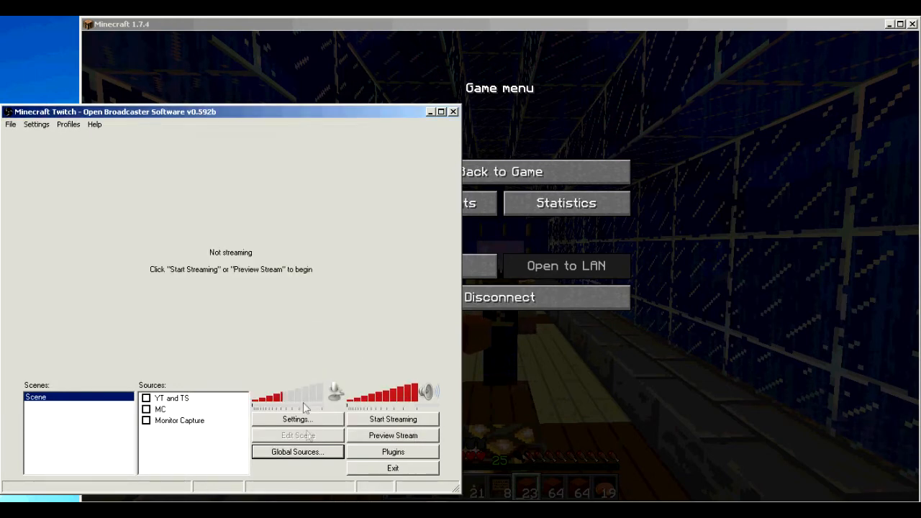
- Add a game capture to the global sources and name it MC Tut
left_click(304, 452)
left_click_drag(280, 249, 267, 173)
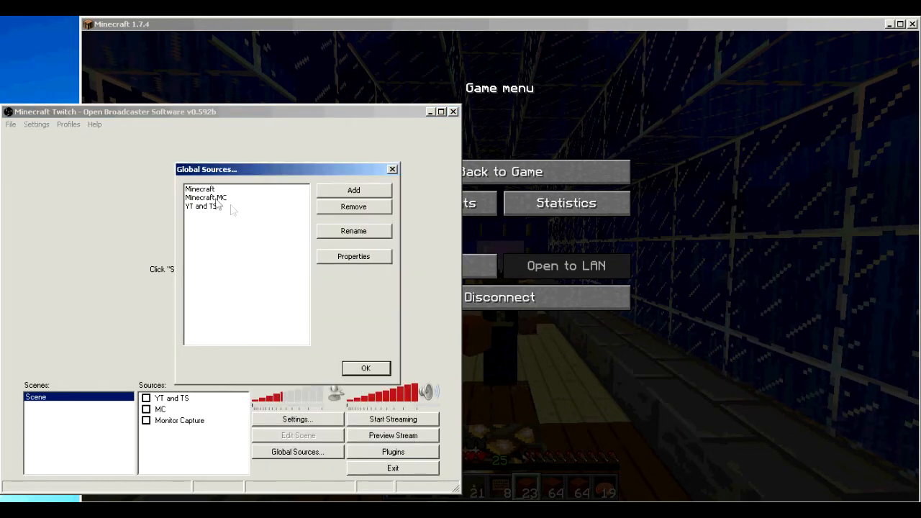
left_click(343, 192)
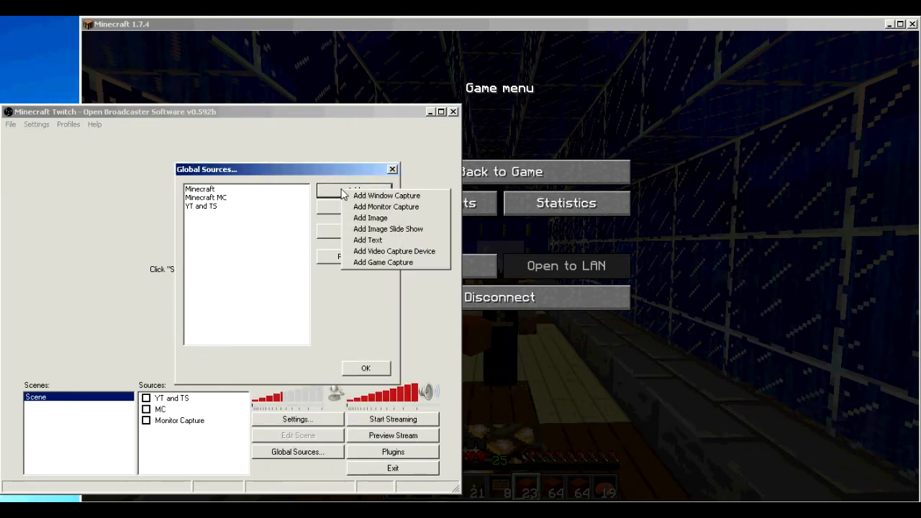
left_click(394, 263)
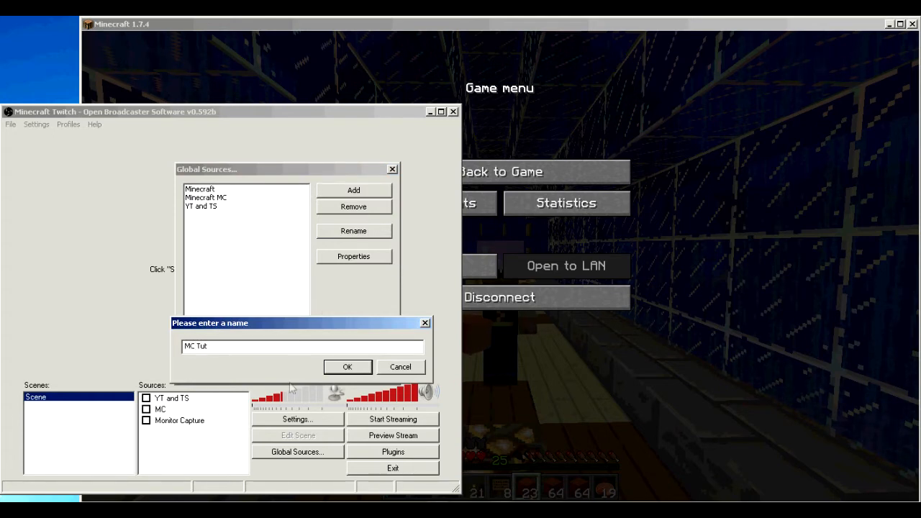
left_click(348, 367)
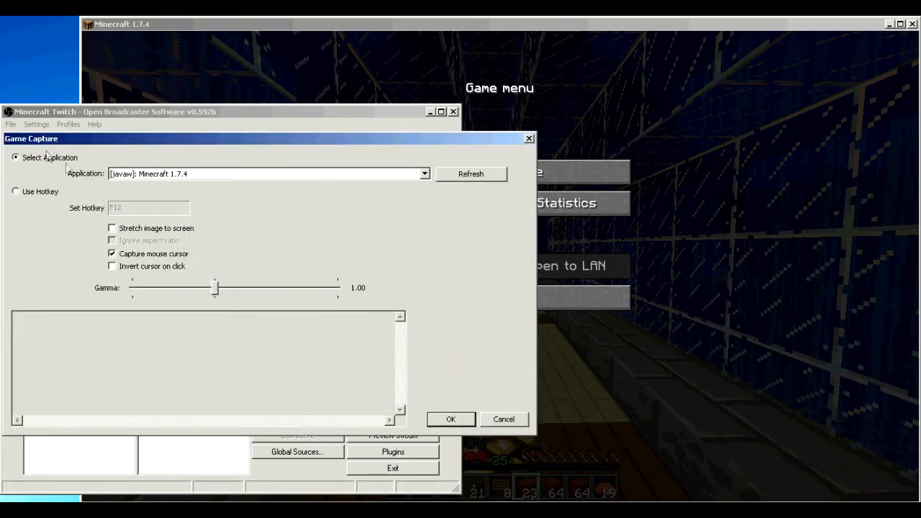
- Set the game capture's application to [javaw]: Minecraft 1.7.4, accept the capture settings, and close the global sources list
left_click(230, 176)
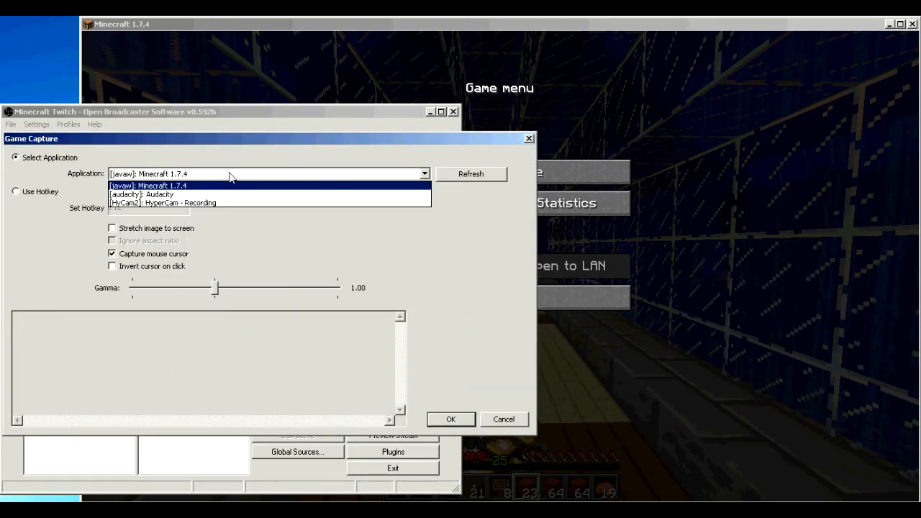
left_click(178, 186)
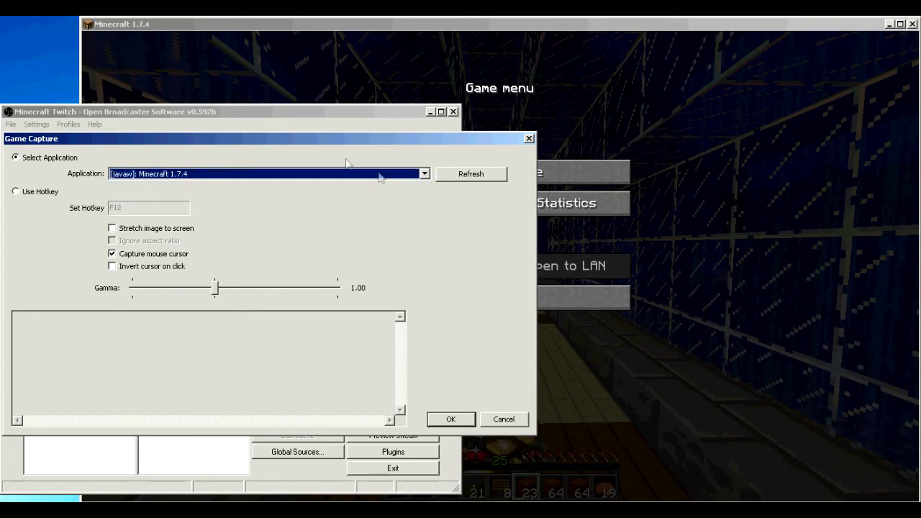
left_click(451, 420)
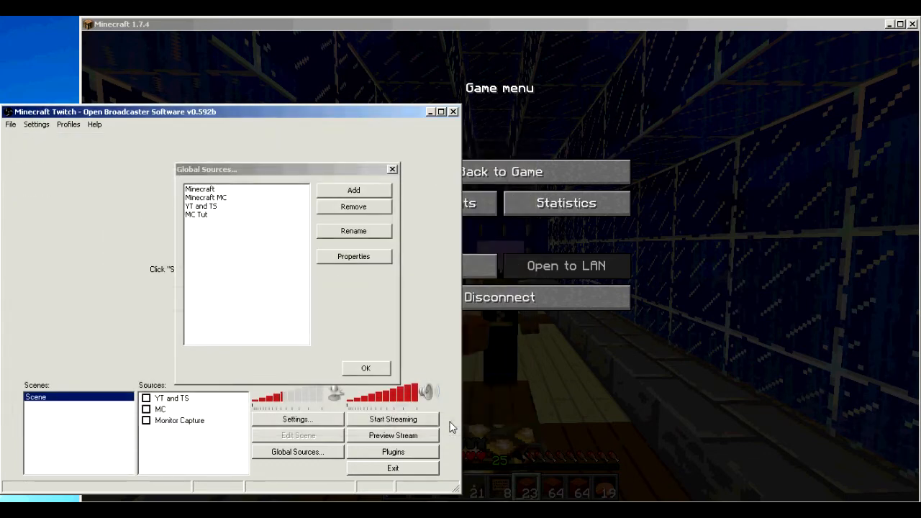
left_click(362, 367)
- Add the MC Tut global source to the scene under the name MC Tut
right_click(218, 402)
mouse_move(237, 409)
mouse_move(322, 457)
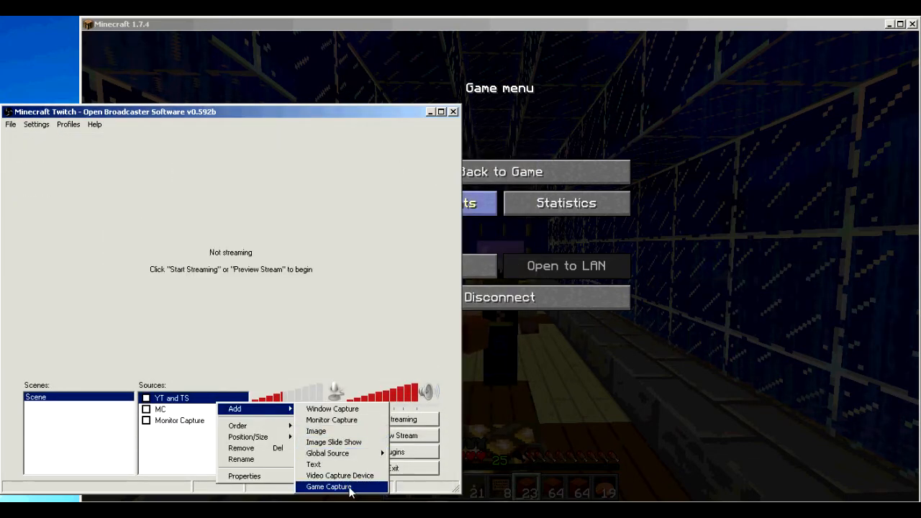
mouse_move(353, 455)
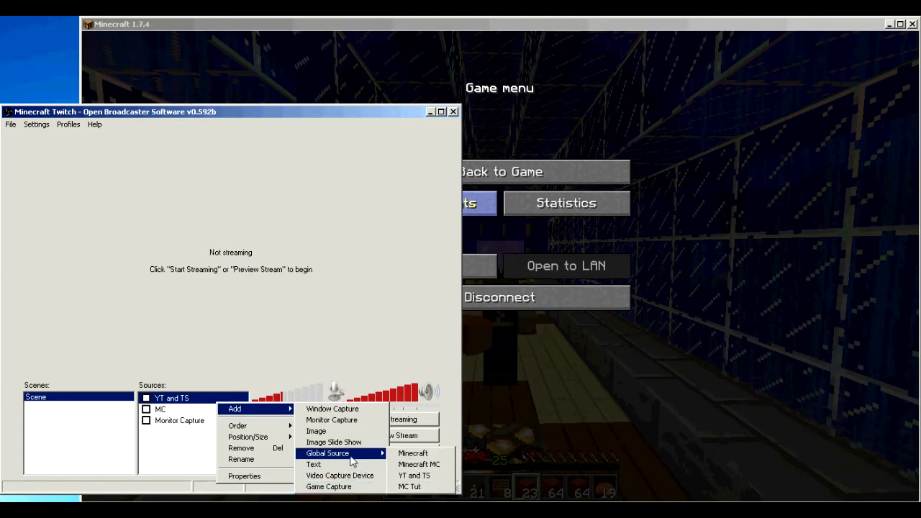
left_click(410, 487)
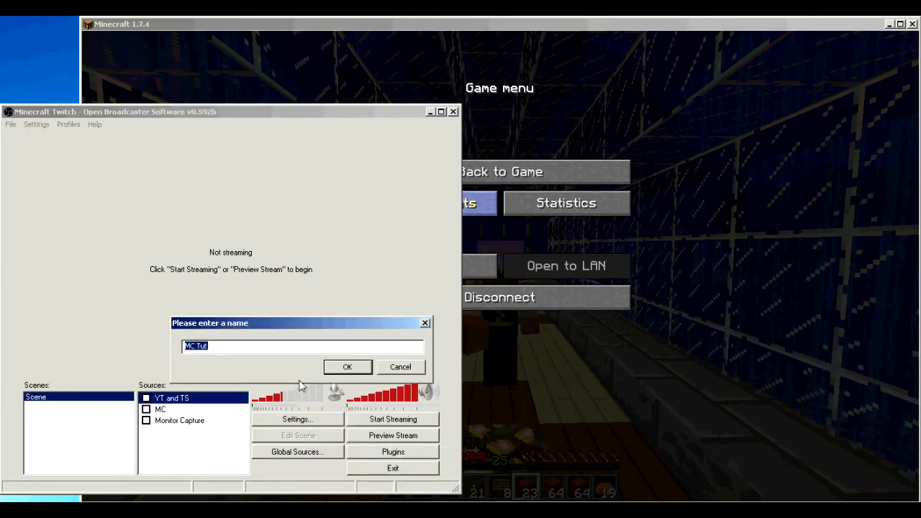
left_click(349, 368)
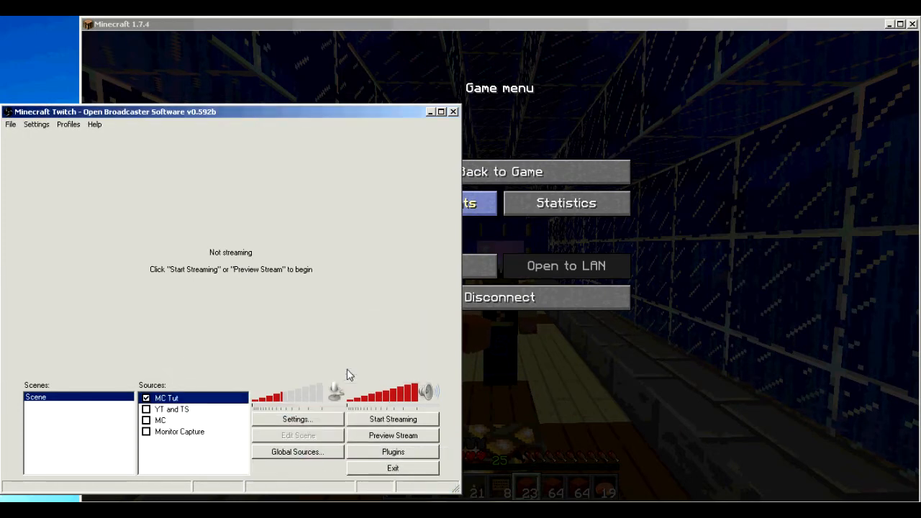
- Start a stream preview to check the game capture, switching briefly to the Minecraft window and back
left_click(385, 436)
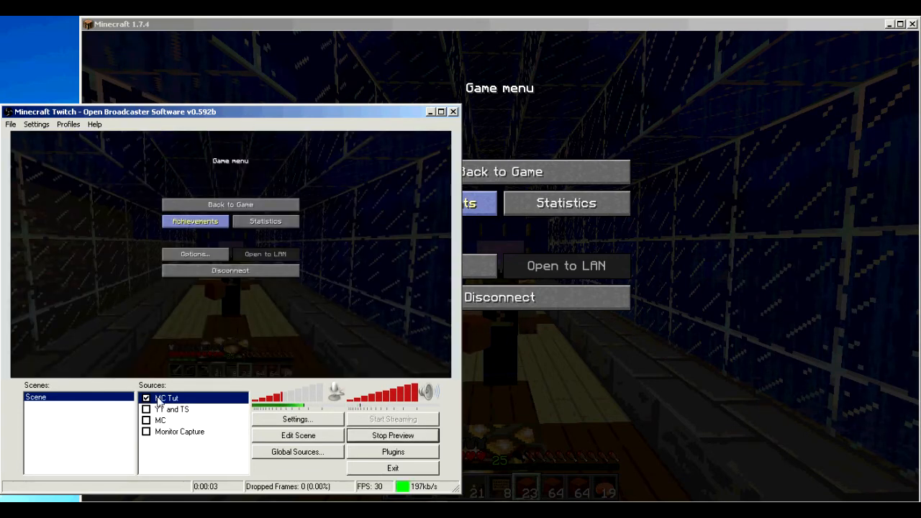
left_click(492, 30)
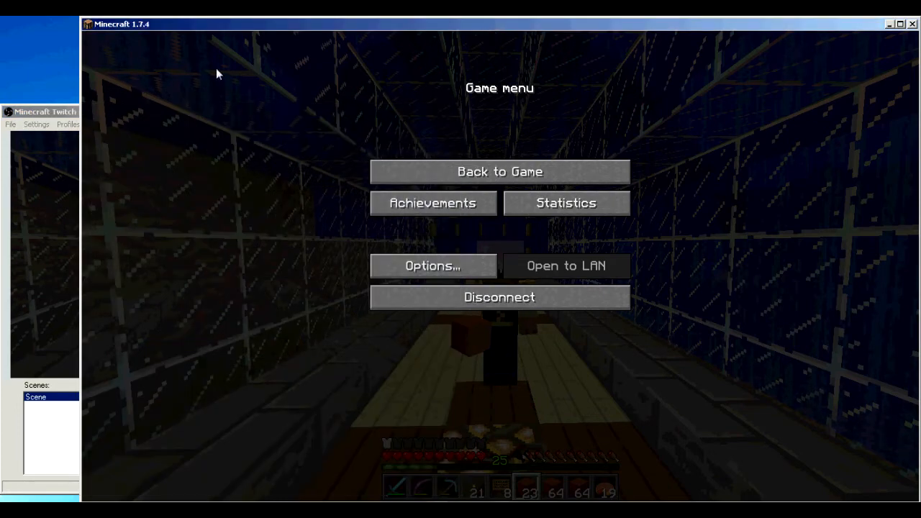
left_click(67, 113)
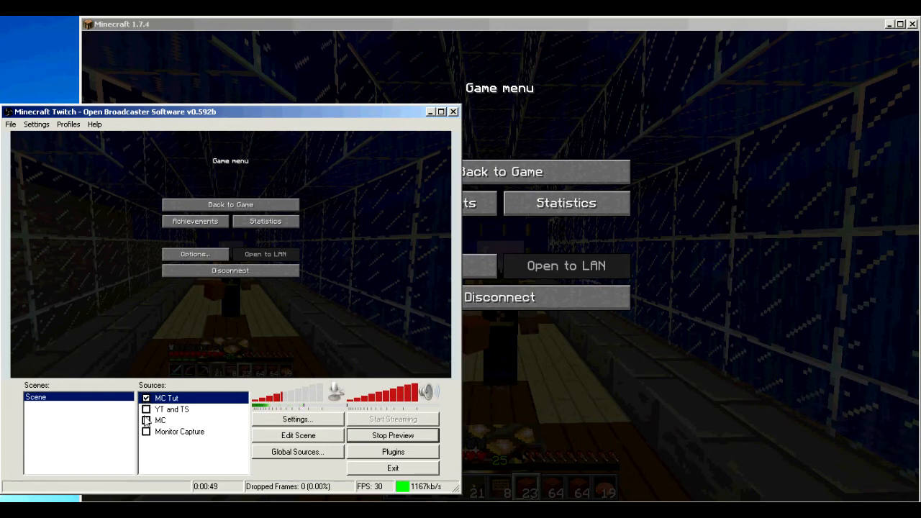
- Turn on the YT and TS source and move MC Tut down one place in the source order
left_click(147, 409)
left_click(176, 409)
left_click(171, 404)
right_click(172, 404)
mouse_move(192, 424)
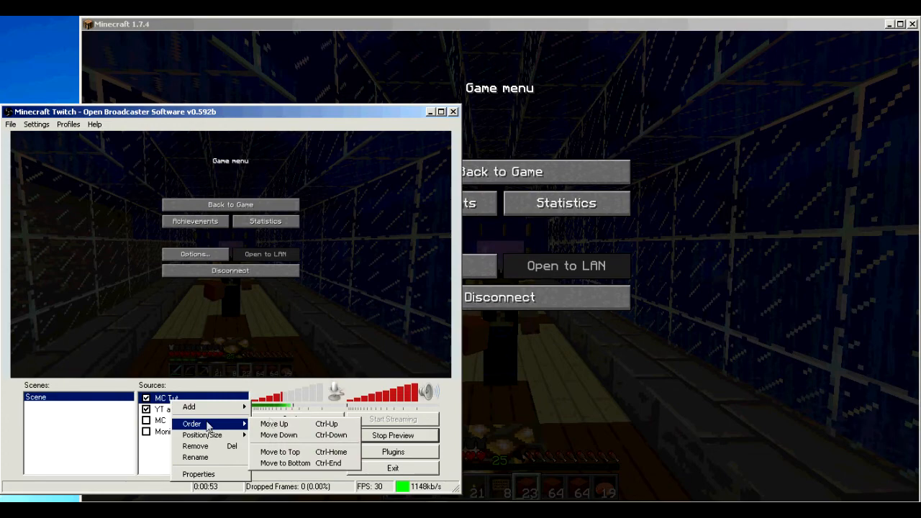
left_click(292, 436)
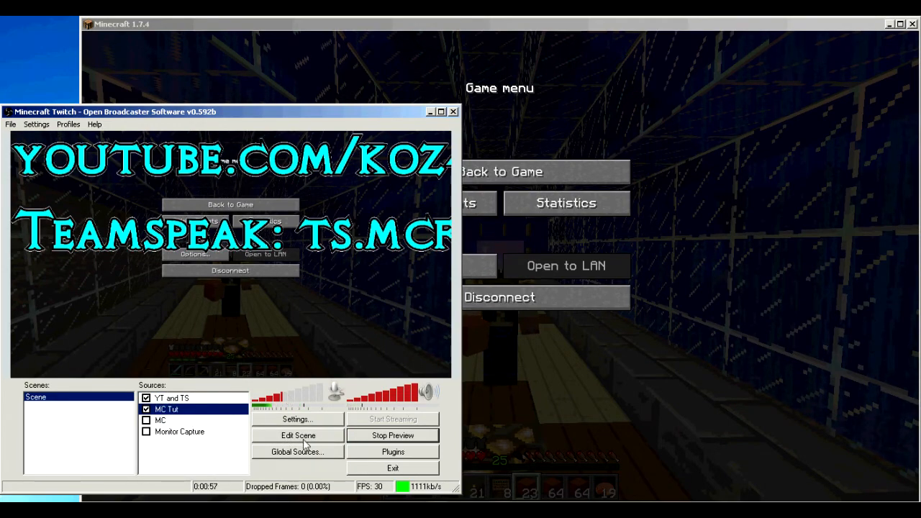
- Enable scene editing, shrink the YT and TS text overlay to about half the preview's width, and place it in the preview's upper-left corner
left_click(192, 402)
left_click(298, 436)
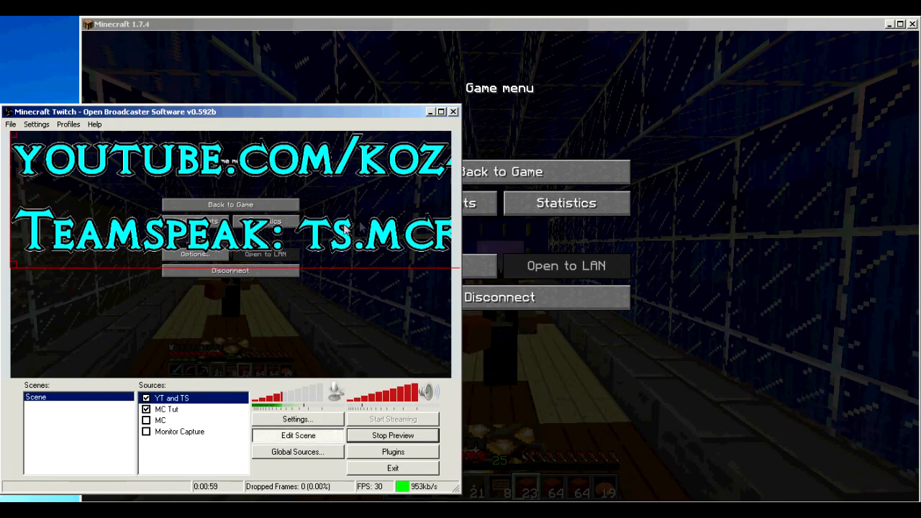
left_click_drag(12, 266, 269, 216)
left_click_drag(395, 178, 156, 187)
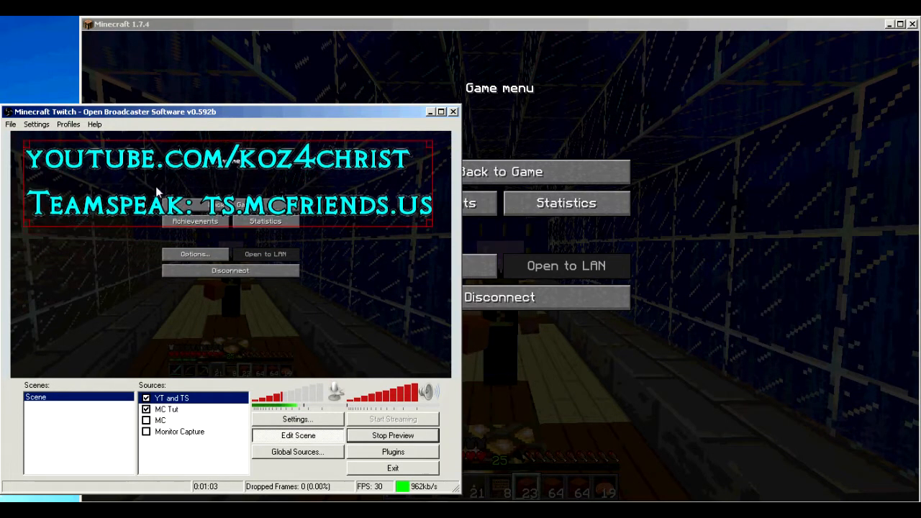
left_click_drag(27, 229, 119, 205)
left_click_drag(207, 175, 101, 168)
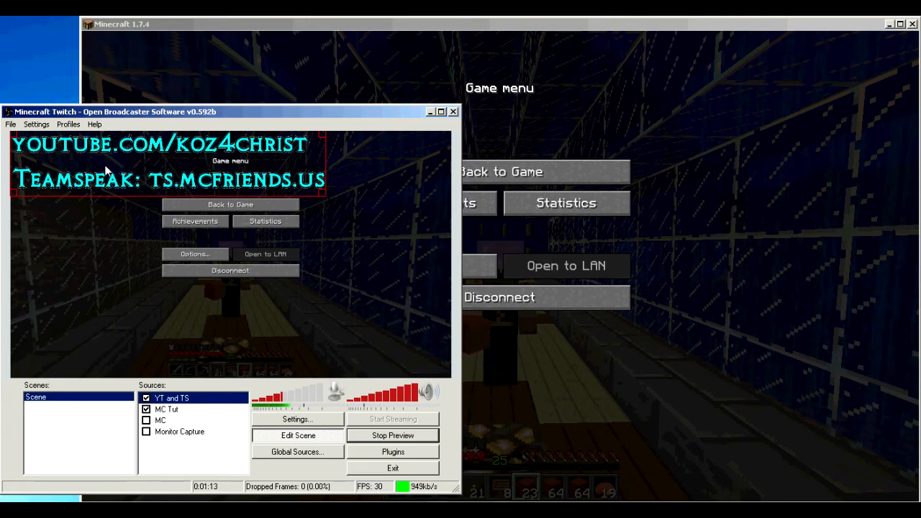
left_click_drag(325, 193, 232, 173)
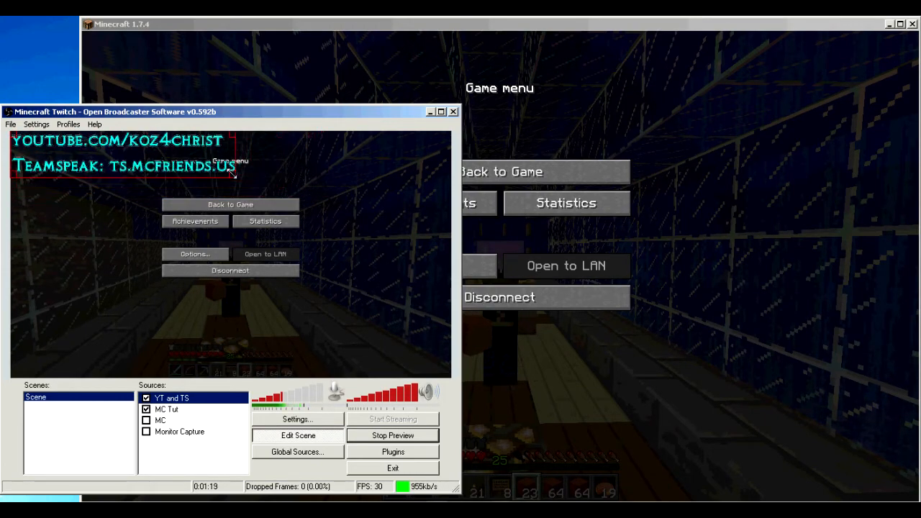
- Toggle the YT and TS overlay's visibility, leave it hidden, and remove that source from the scene
left_click(146, 399)
left_click(146, 399)
left_click(146, 398)
right_click(182, 400)
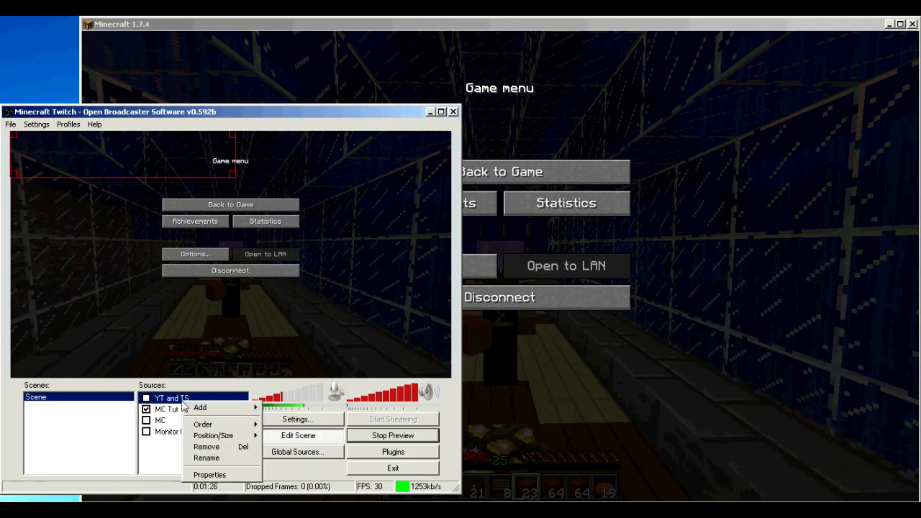
left_click(215, 448)
left_click(302, 391)
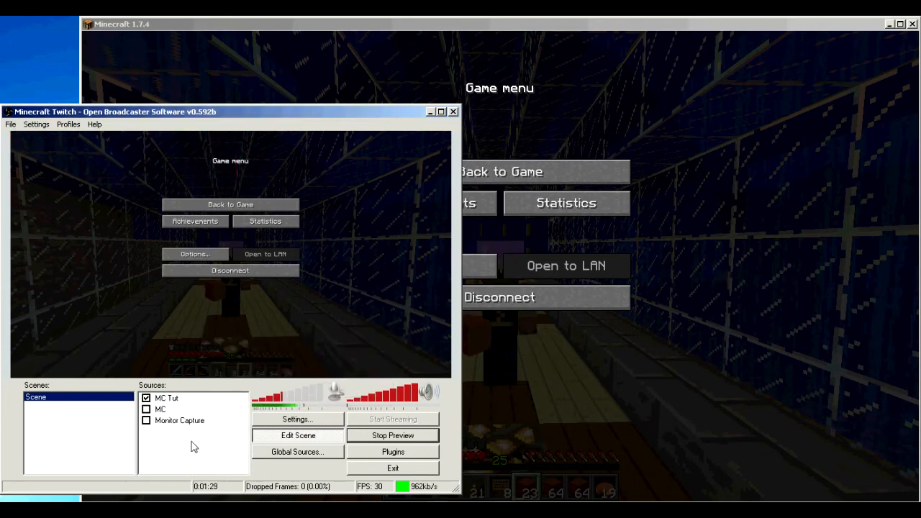
- Add an image to the global sources and name it Image Tut
left_click(276, 452)
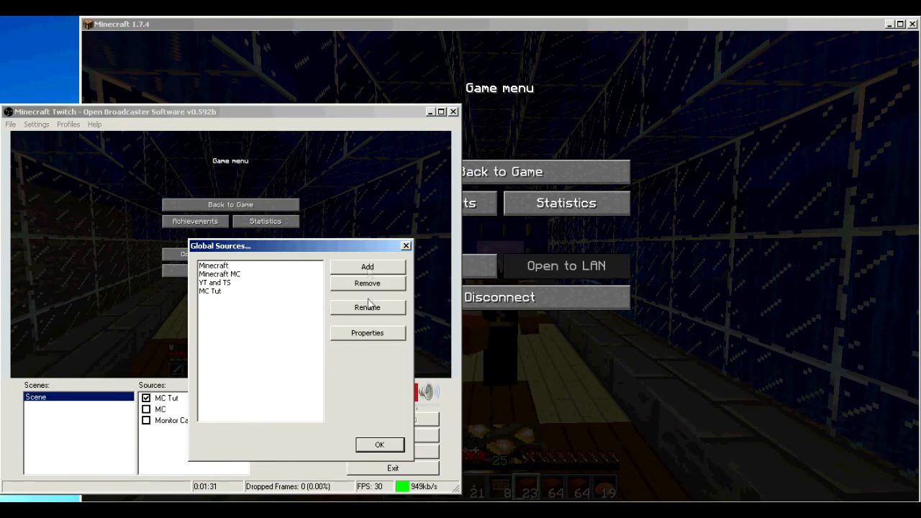
left_click(370, 268)
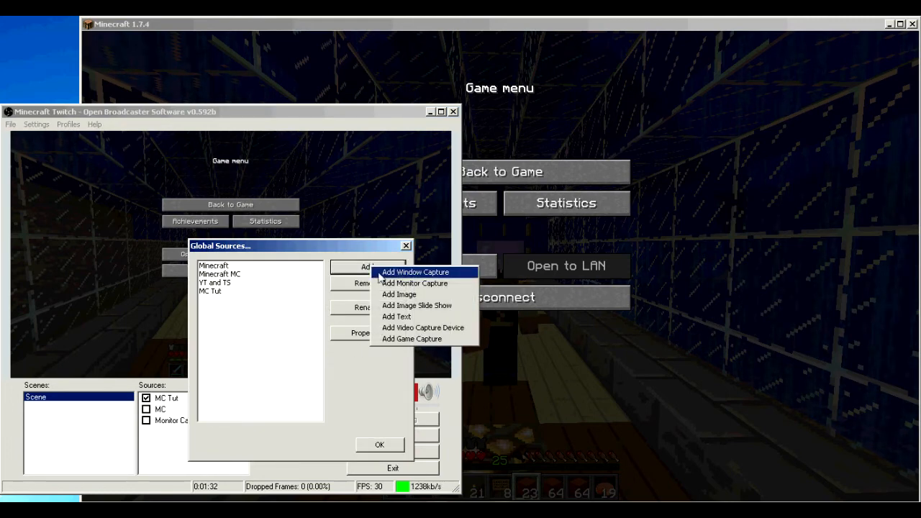
left_click(422, 297)
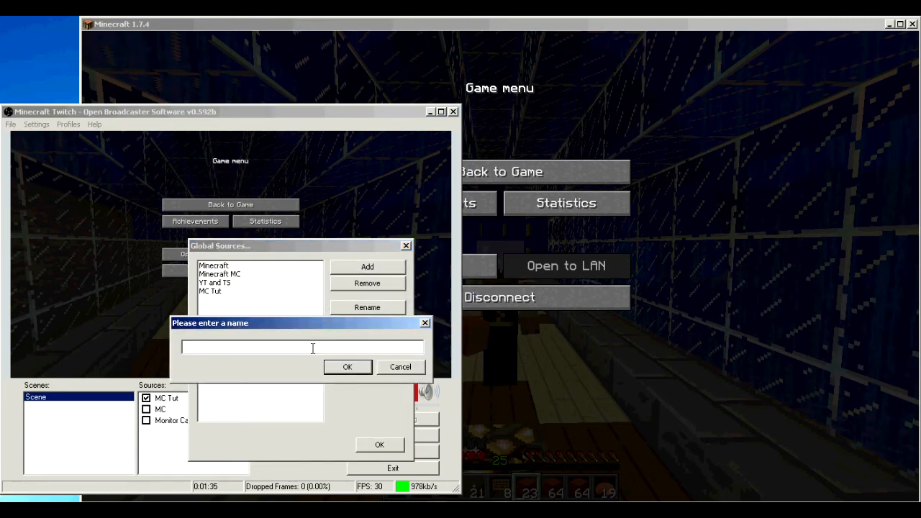
type("T")
type("mage Tut")
key("Return")
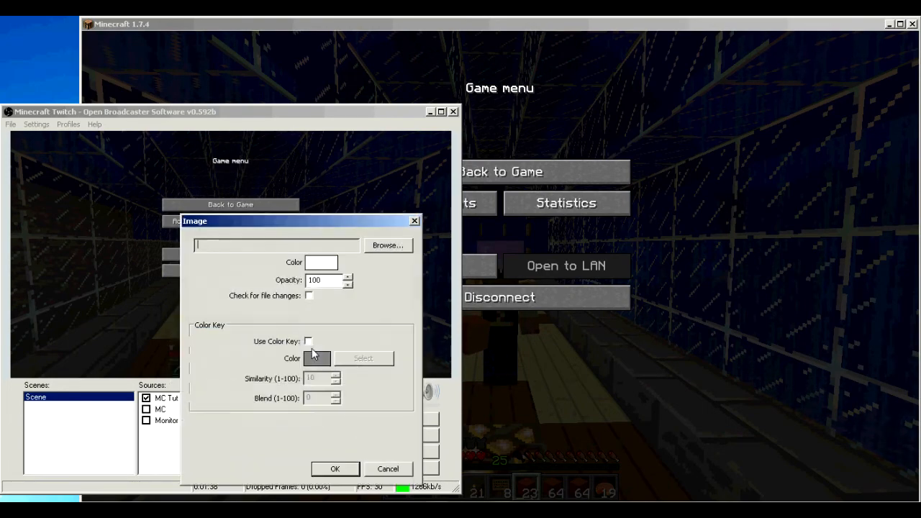
- Browse for the image file and open the MCFriends Logos folder in the Pictures library
left_click(388, 246)
left_click_drag(401, 238, 303, 130)
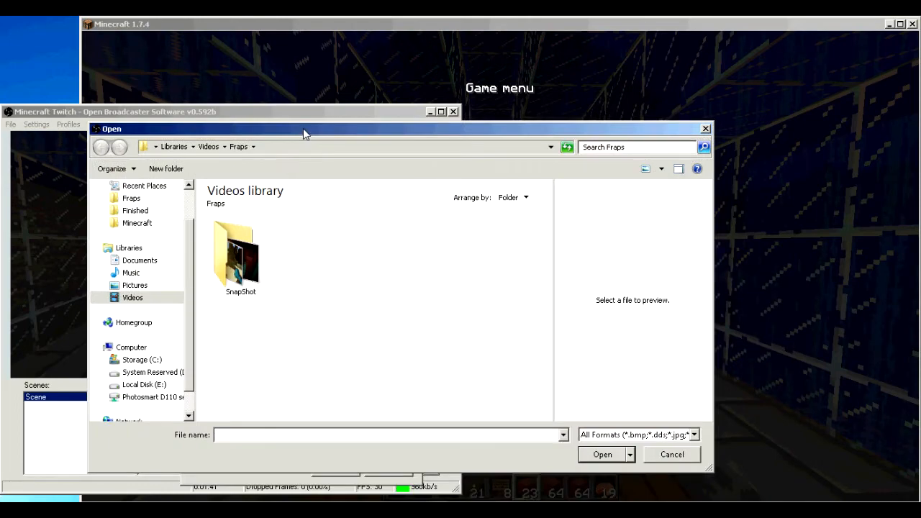
left_click(134, 287)
left_click(337, 272)
scroll(350, 339, "down", 3)
scroll(348, 347, "up", 2)
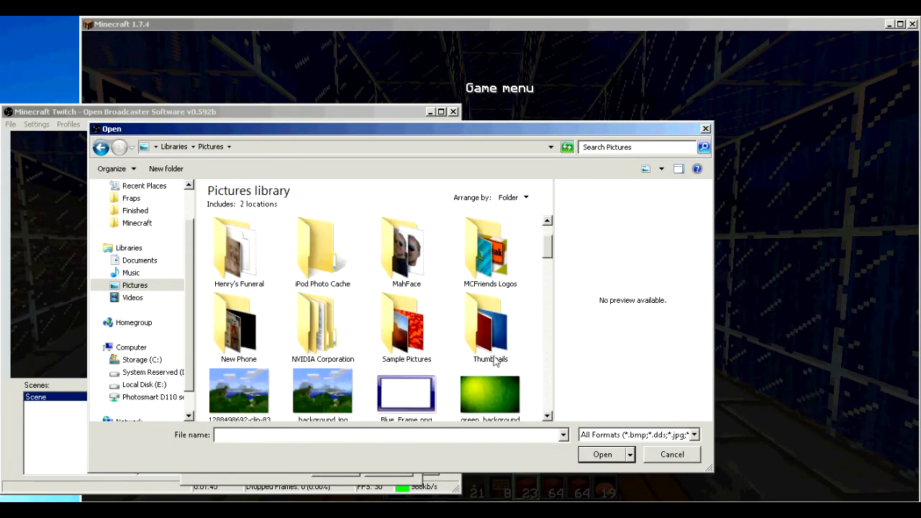
double_click(494, 361)
left_click(100, 147)
scroll(389, 295, "down", 1)
double_click(469, 256)
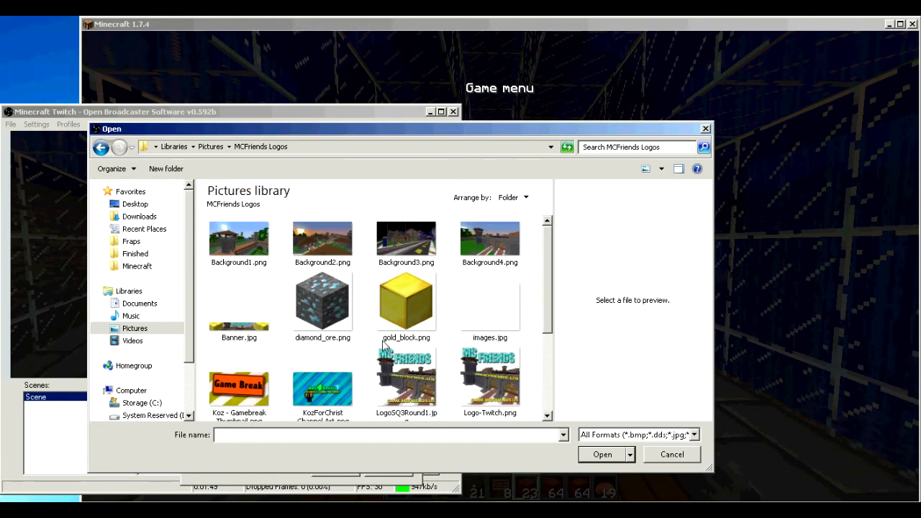
- Load diamond_ore.png as the source image, and try the color key option before turning it off again
left_click(312, 305)
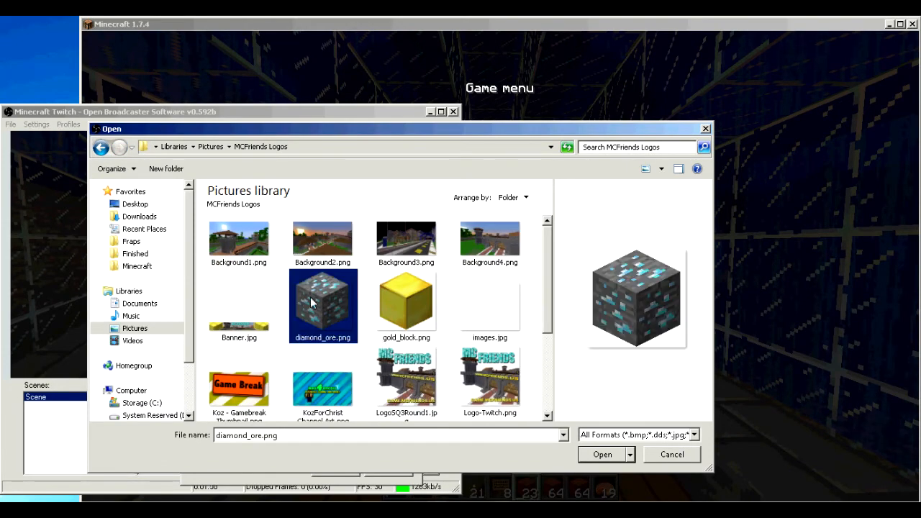
left_click(603, 455)
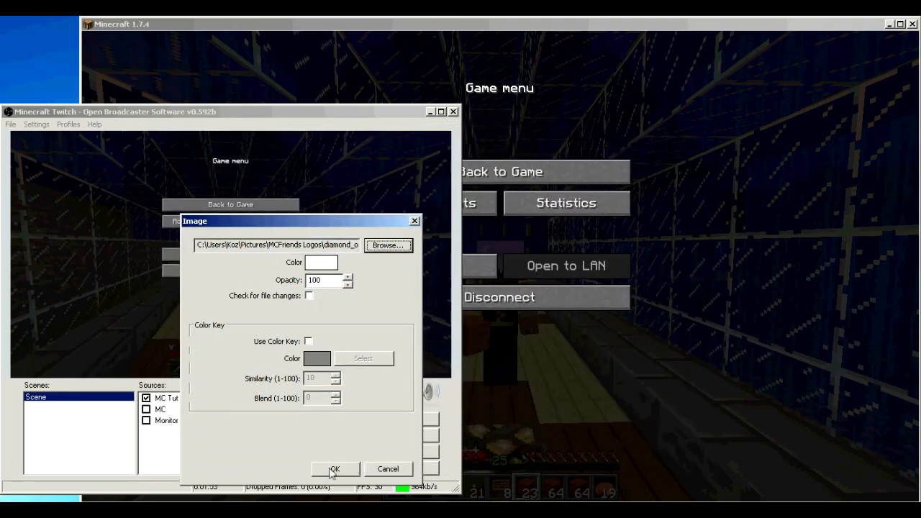
left_click(308, 342)
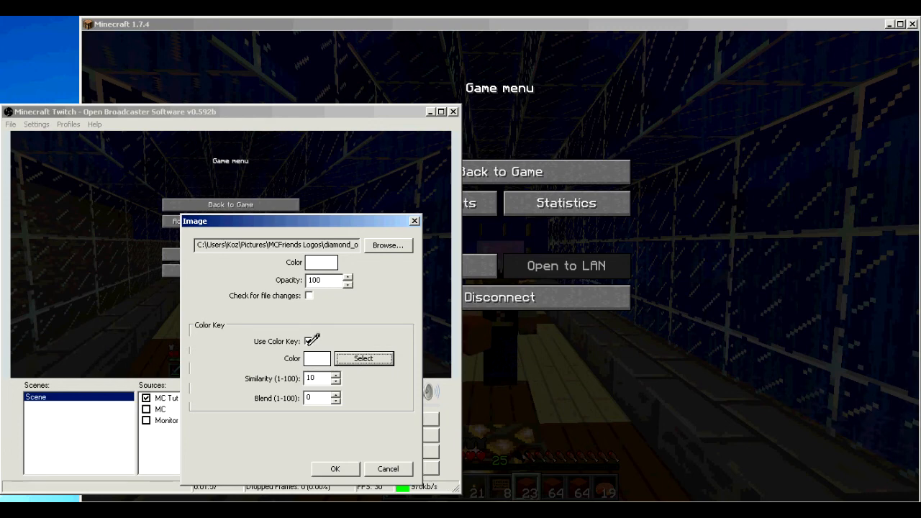
left_click(308, 341)
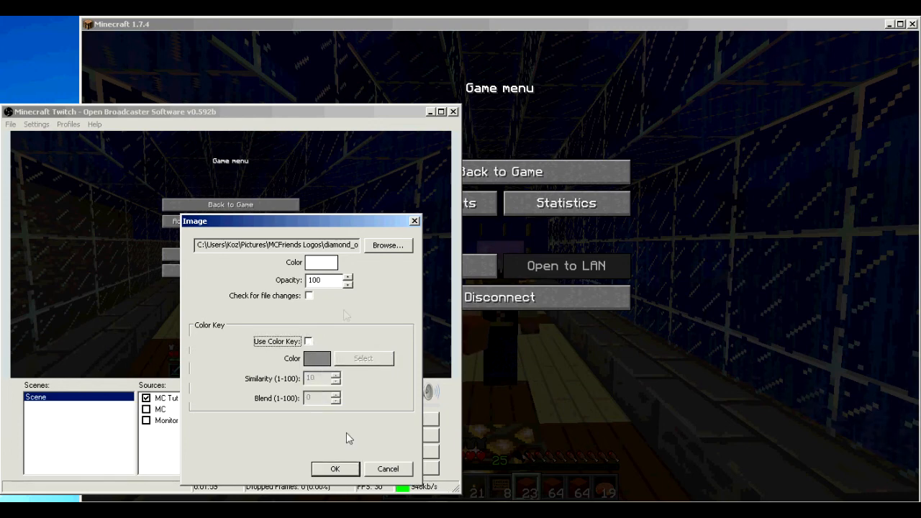
- Accept the image settings, close the global sources list, and add the Image Tut global source to the scene under its suggested name
left_click(333, 469)
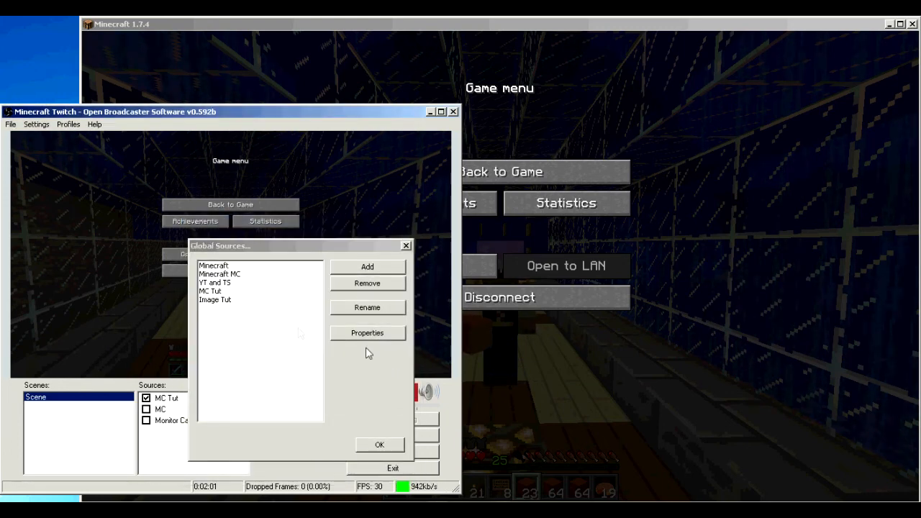
left_click(379, 445)
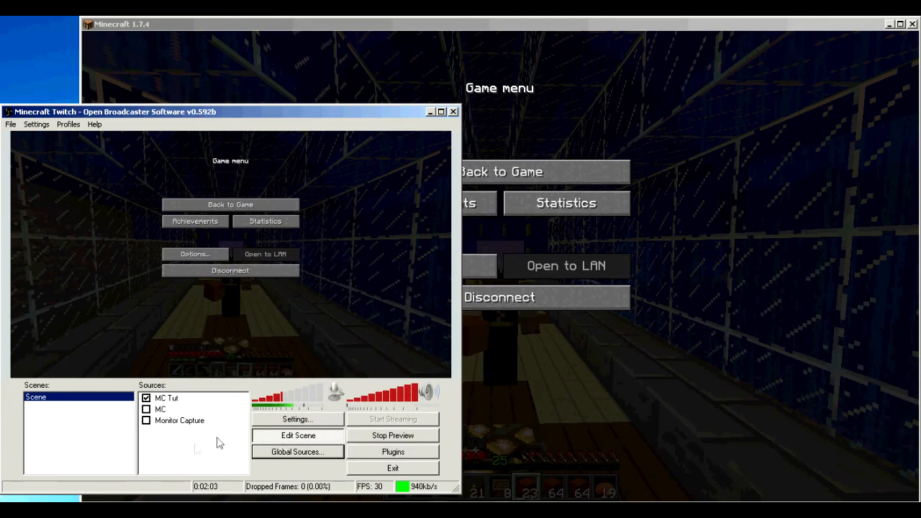
right_click(193, 450)
mouse_move(215, 451)
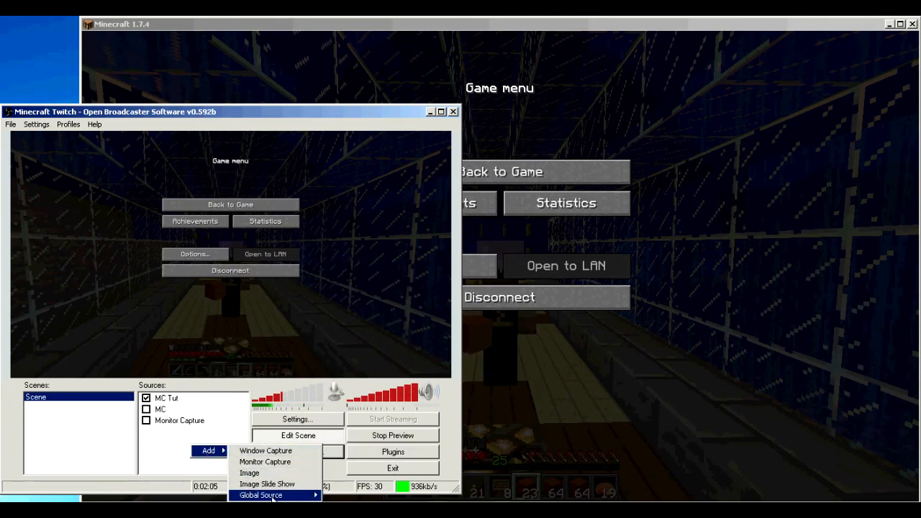
mouse_move(272, 496)
left_click(249, 473)
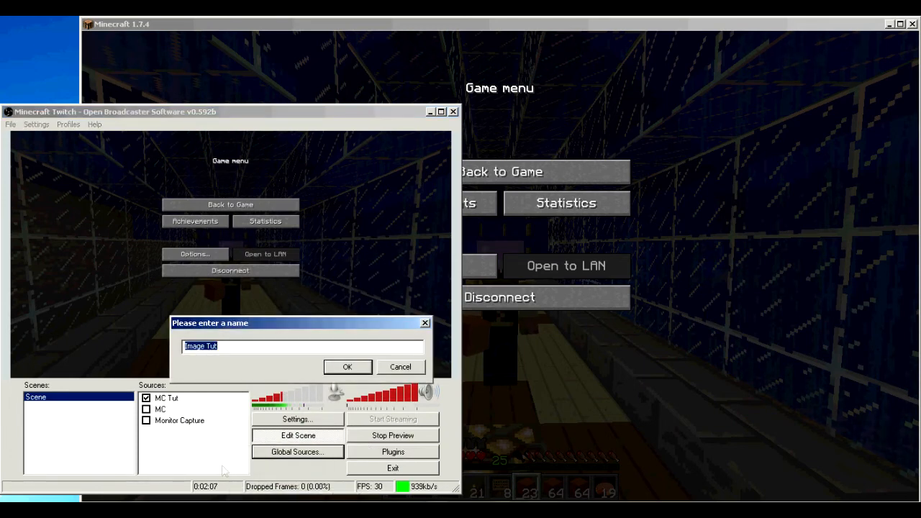
left_click(348, 367)
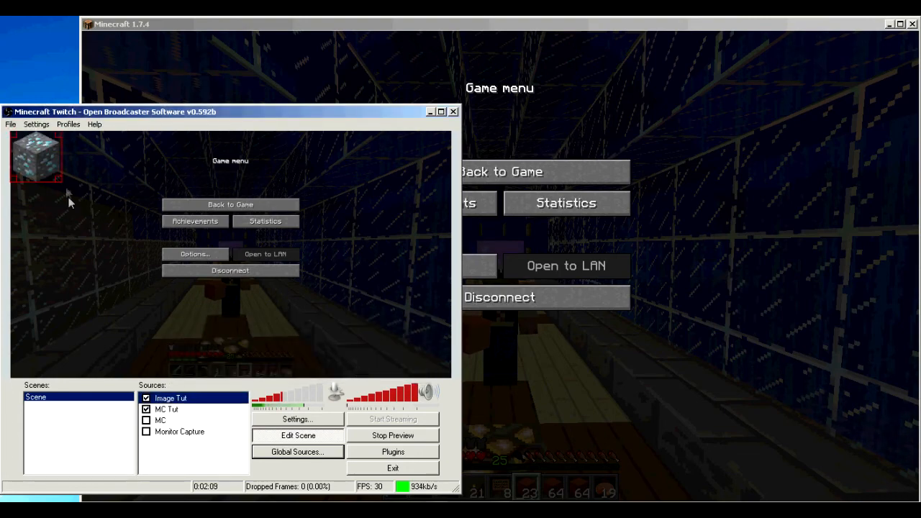
- Enlarge the diamond ore image and move it to the preview's upper-right corner, then end scene editing and hide Image Tut
left_click_drag(59, 178, 120, 226)
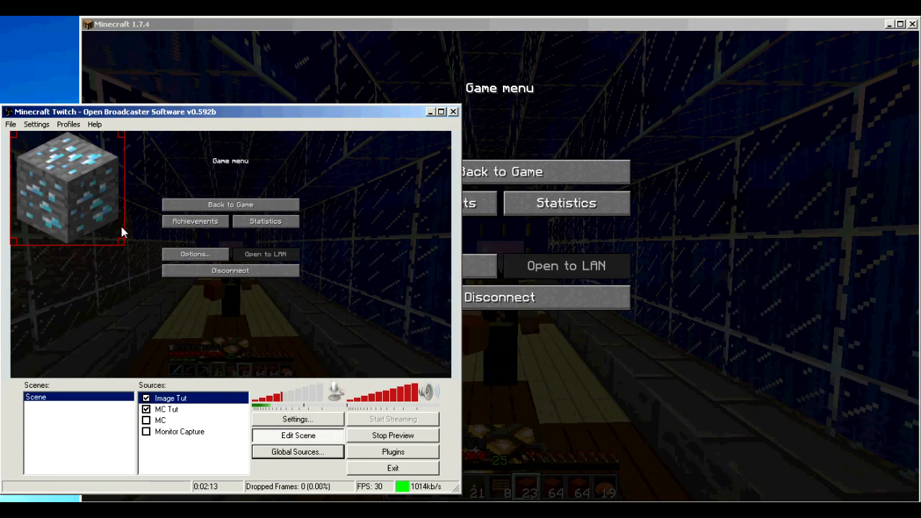
left_click_drag(72, 189, 391, 209)
left_click(330, 436)
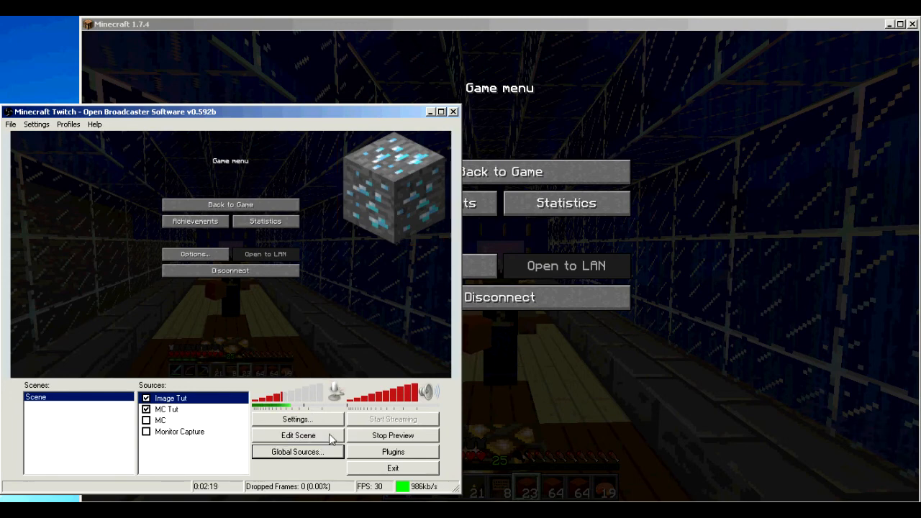
left_click(146, 398)
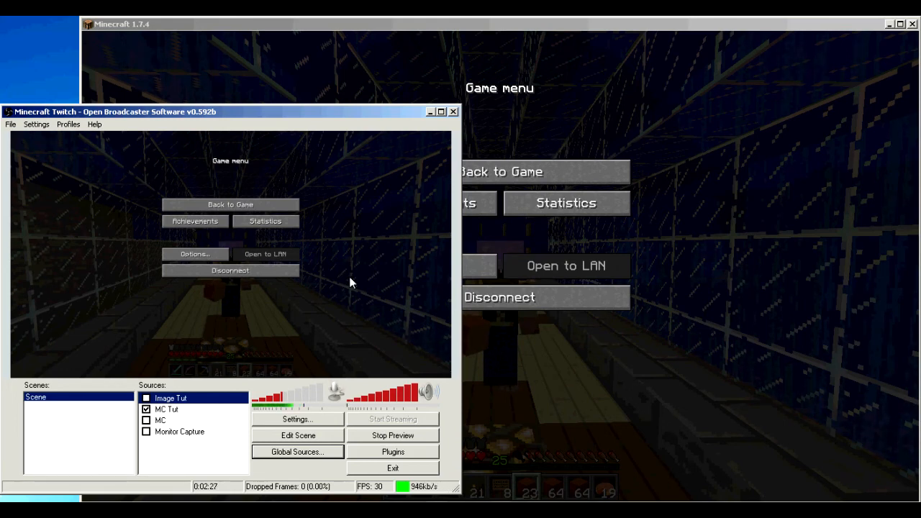
- Examine the options for managing scenes and for adding, ordering, positioning and removing sources such as Image Tut
right_click(83, 439)
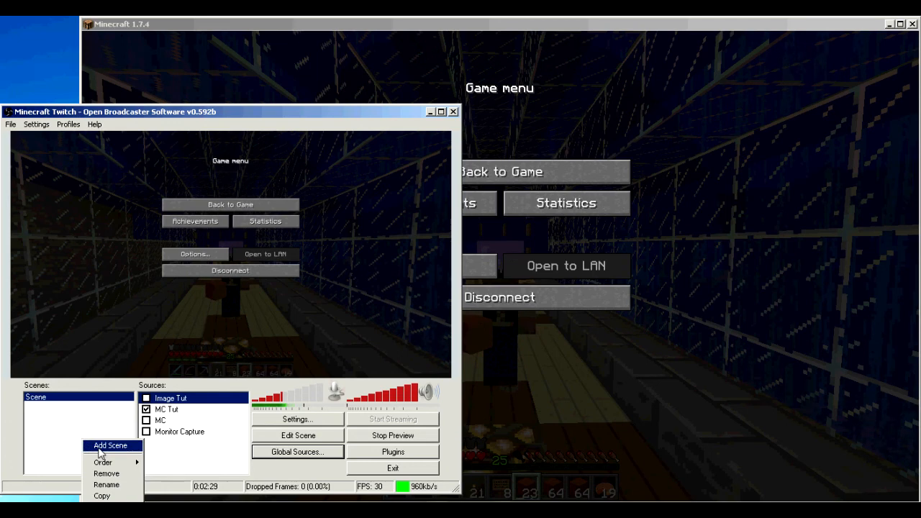
left_click(62, 424)
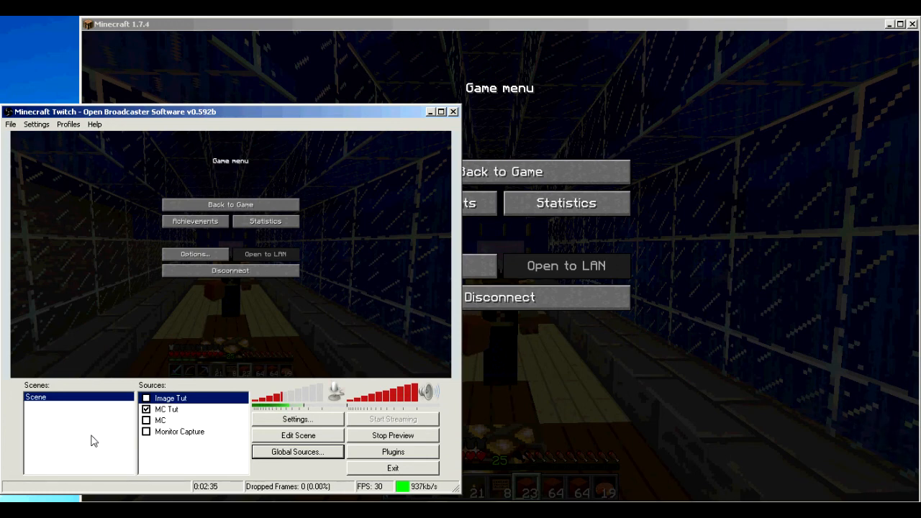
right_click(186, 441)
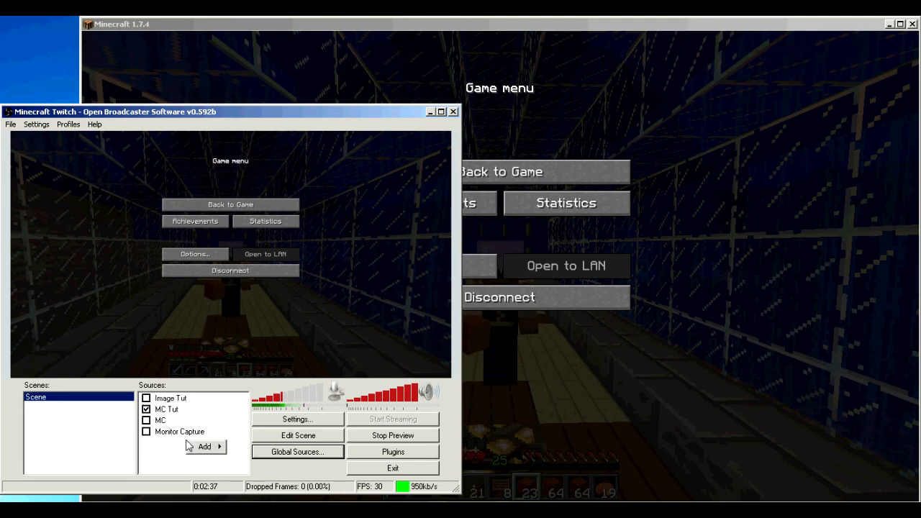
mouse_move(205, 447)
left_click(164, 452)
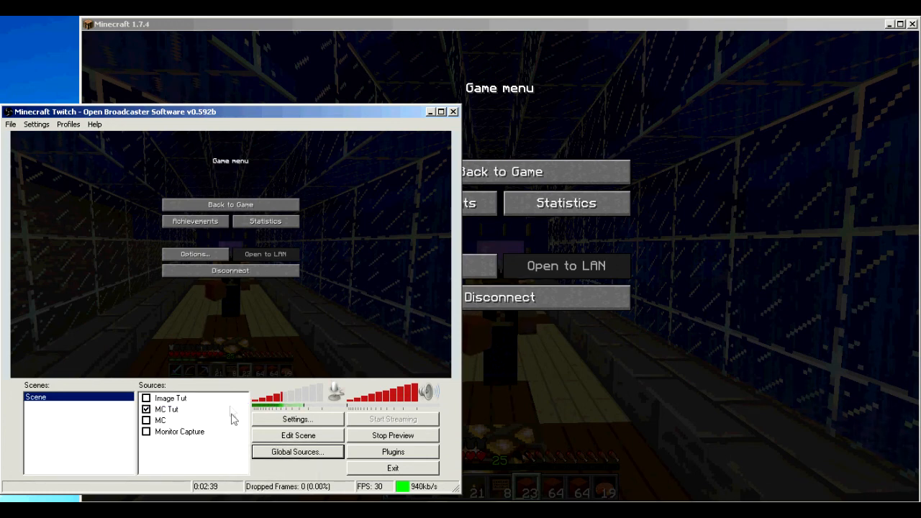
right_click(230, 405)
mouse_move(248, 410)
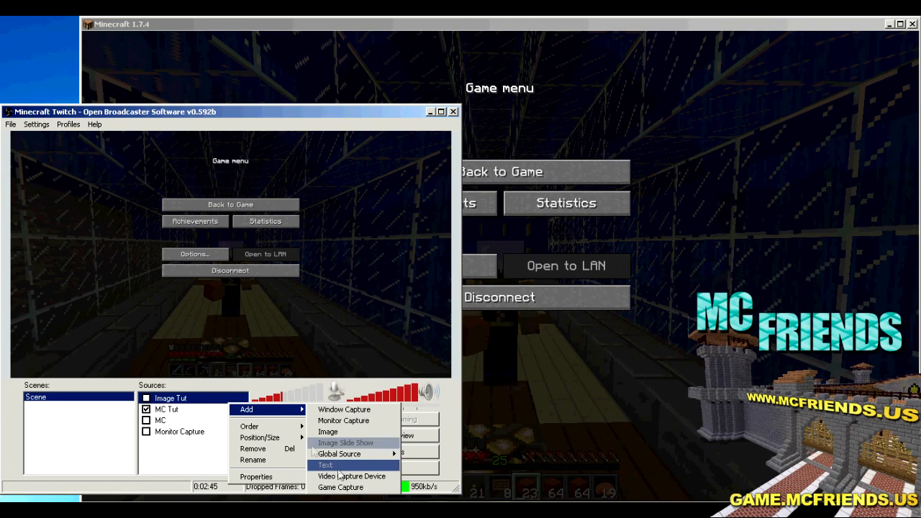
mouse_move(280, 429)
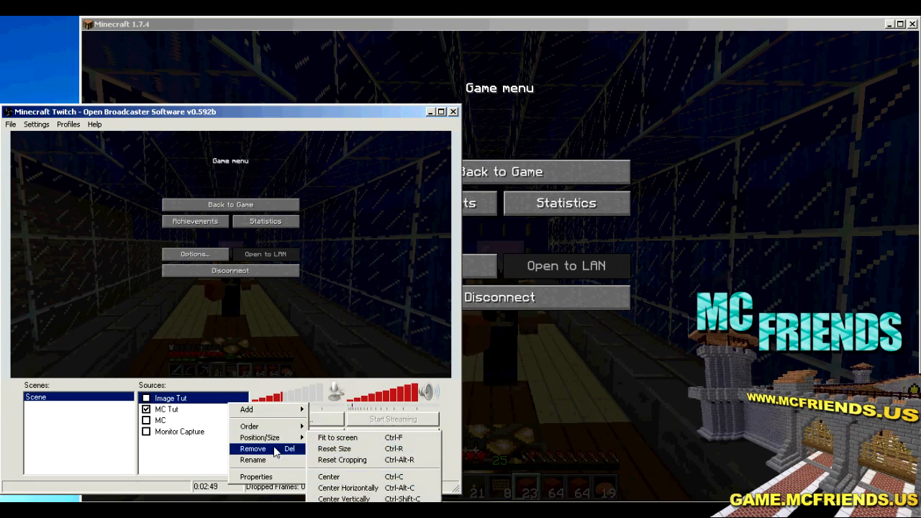
left_click(188, 458)
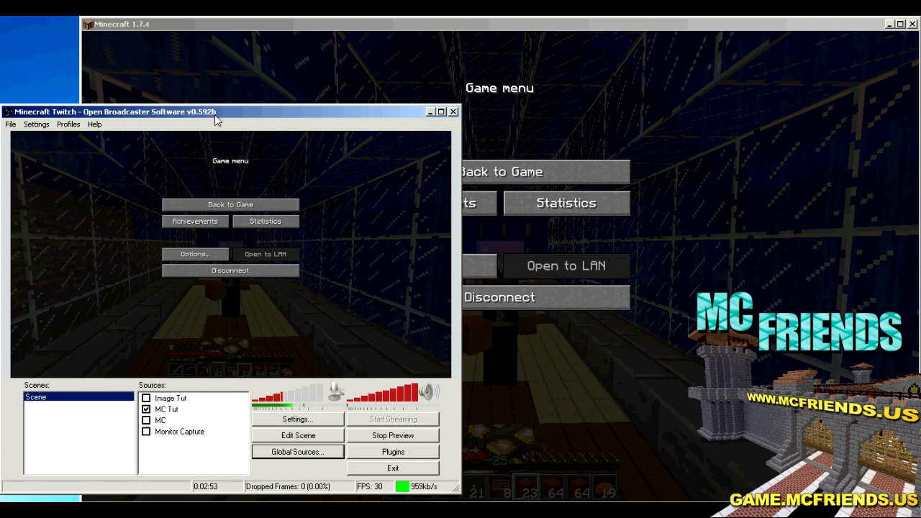
- Switch to Minecraft and resume the game from its pause menu
left_click(546, 171)
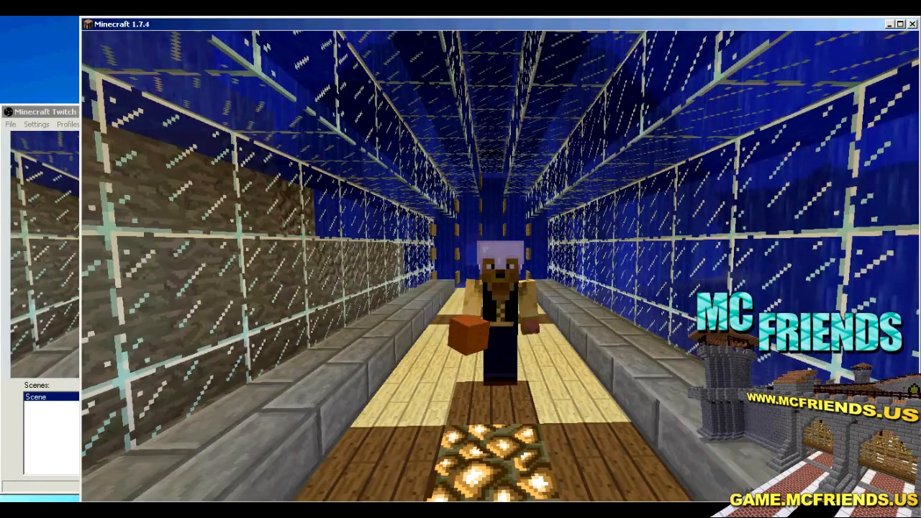